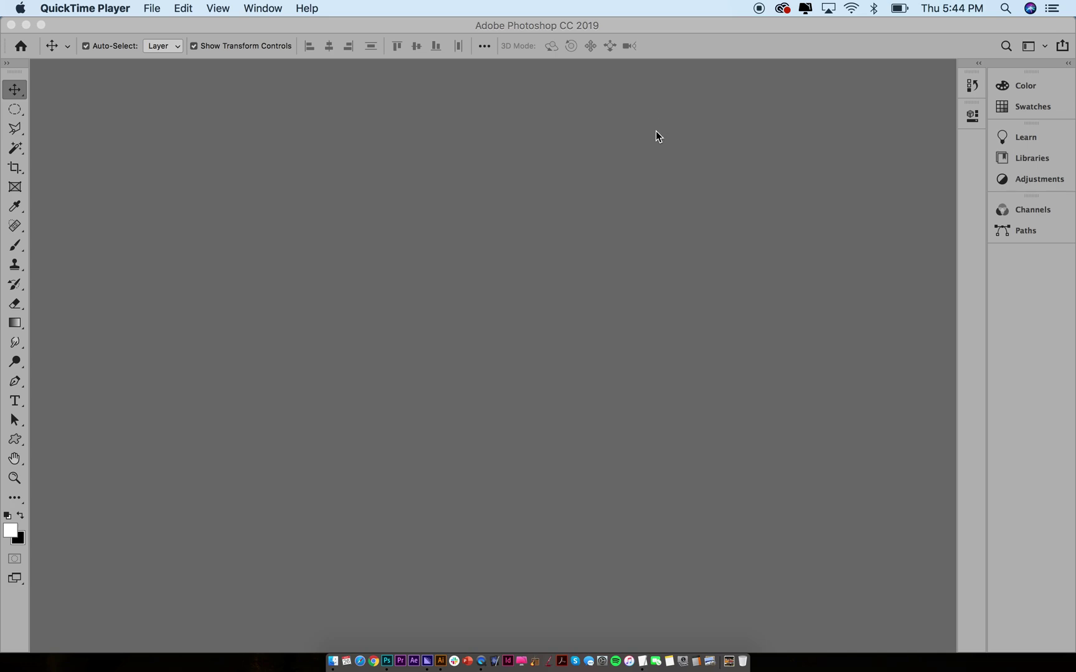
Bring Photoshop to the front and switch to the Essentials workspace
click(261, 8)
click(272, 152)
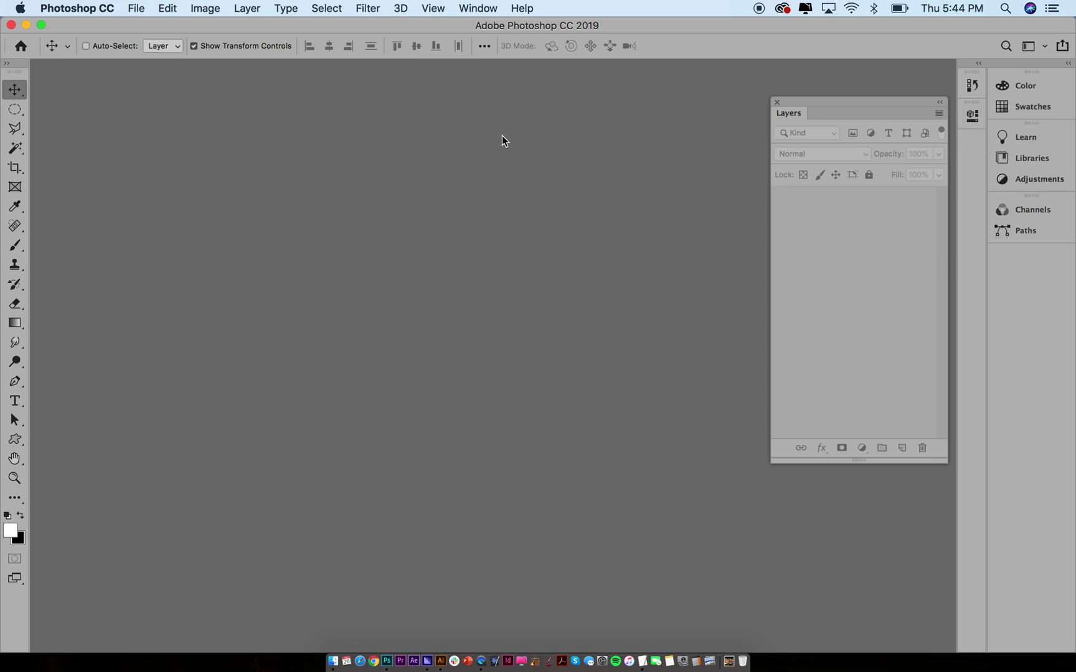
click(480, 8)
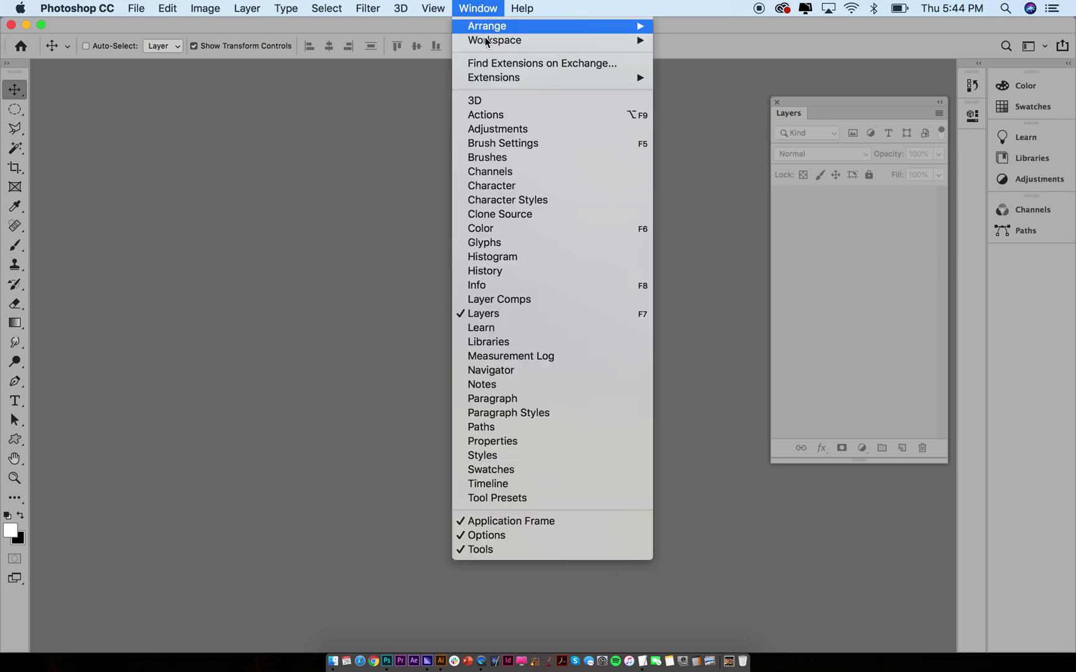
mouse_move(487, 41)
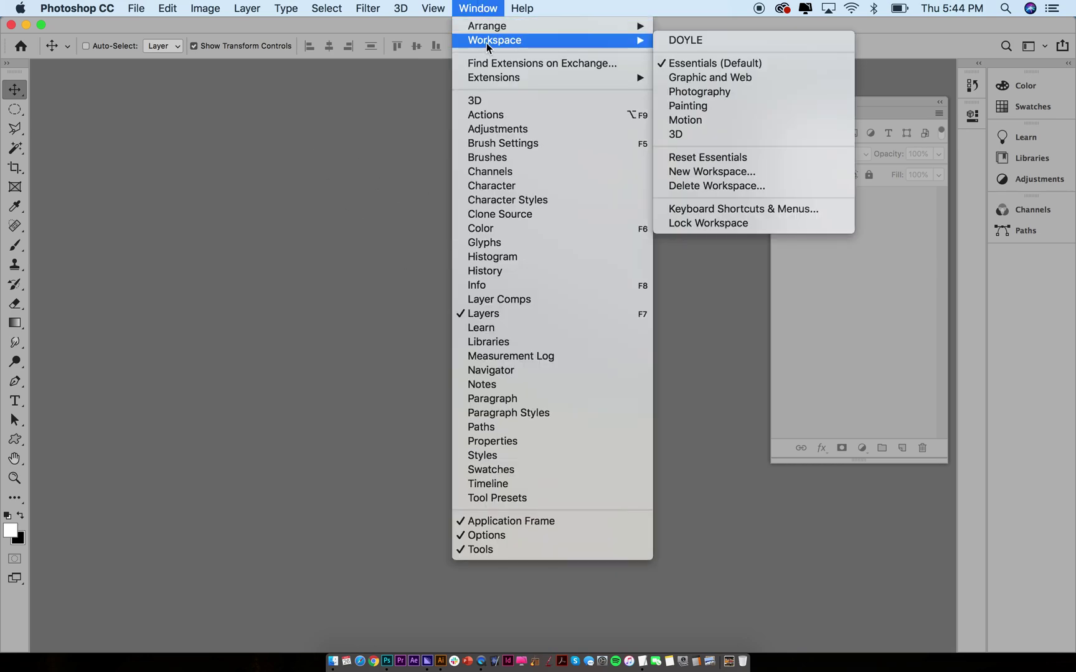
click(718, 63)
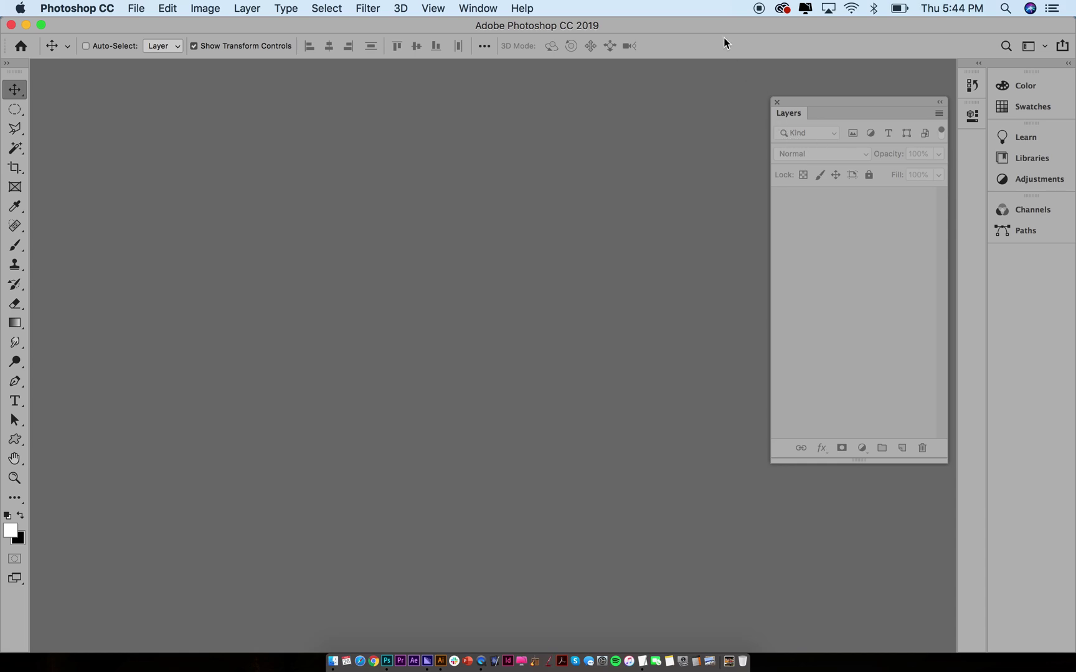
Reset the Essentials workspace to its default panel layout
click(480, 8)
mouse_move(485, 41)
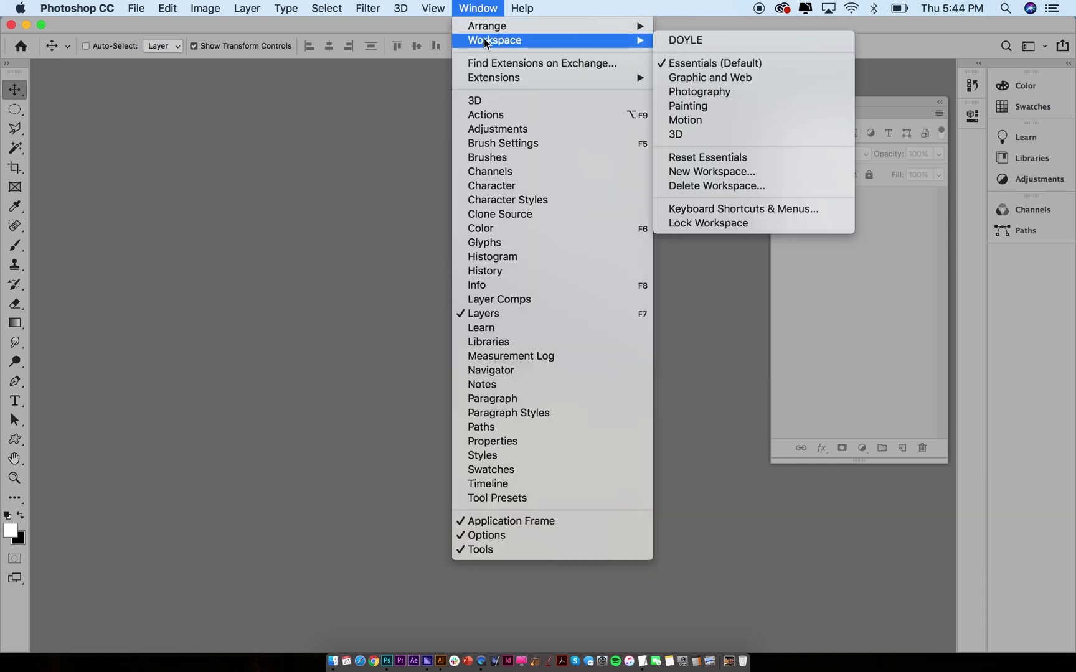
click(688, 160)
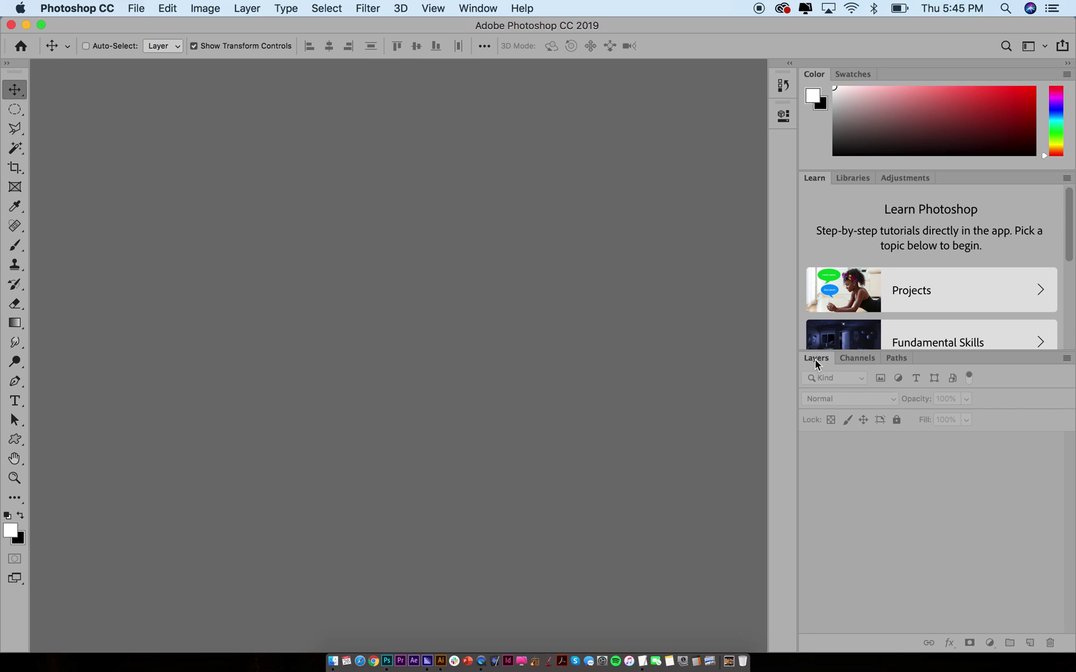
Float the Layers panel, collapse the dock to icons, and stretch Layers taller
drag(816, 364, 626, 212)
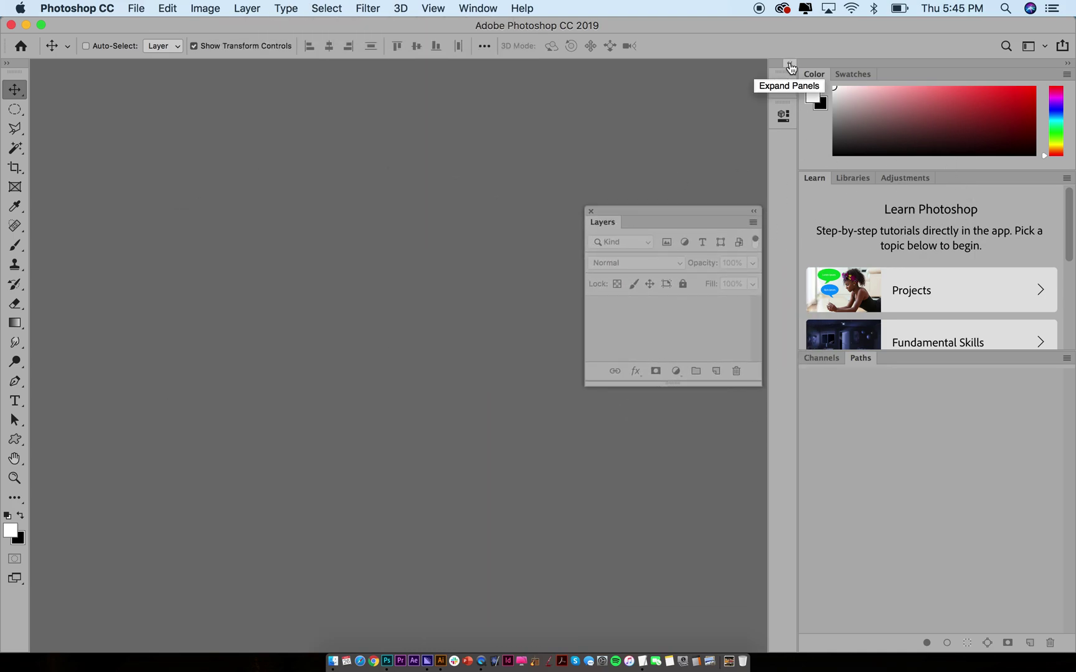
click(1070, 64)
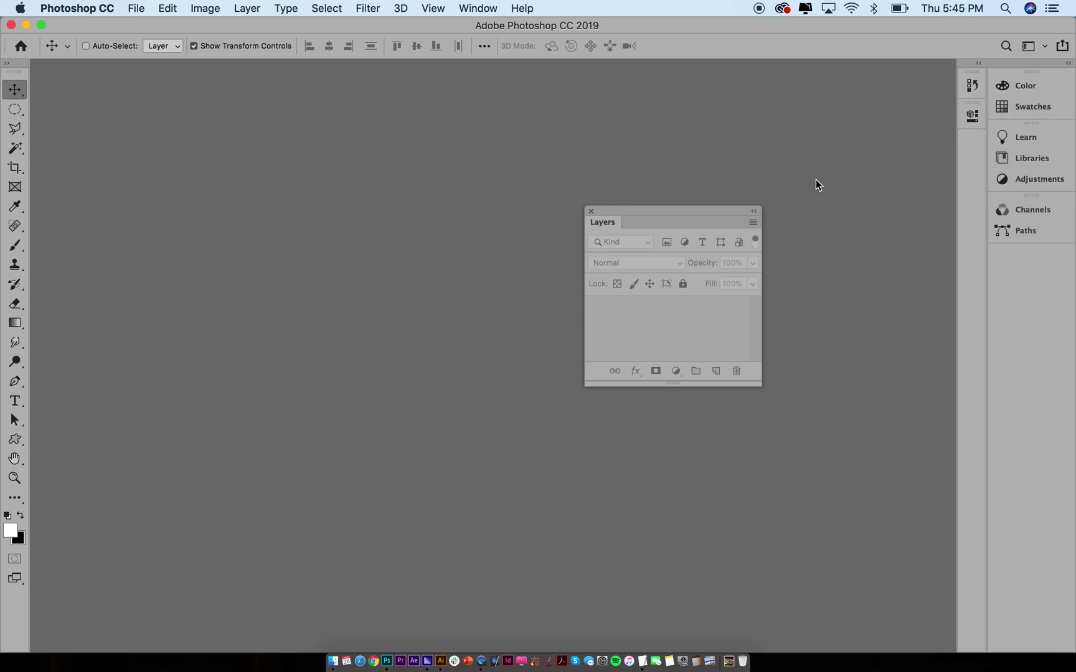
drag(693, 213, 877, 103)
drag(857, 274, 901, 548)
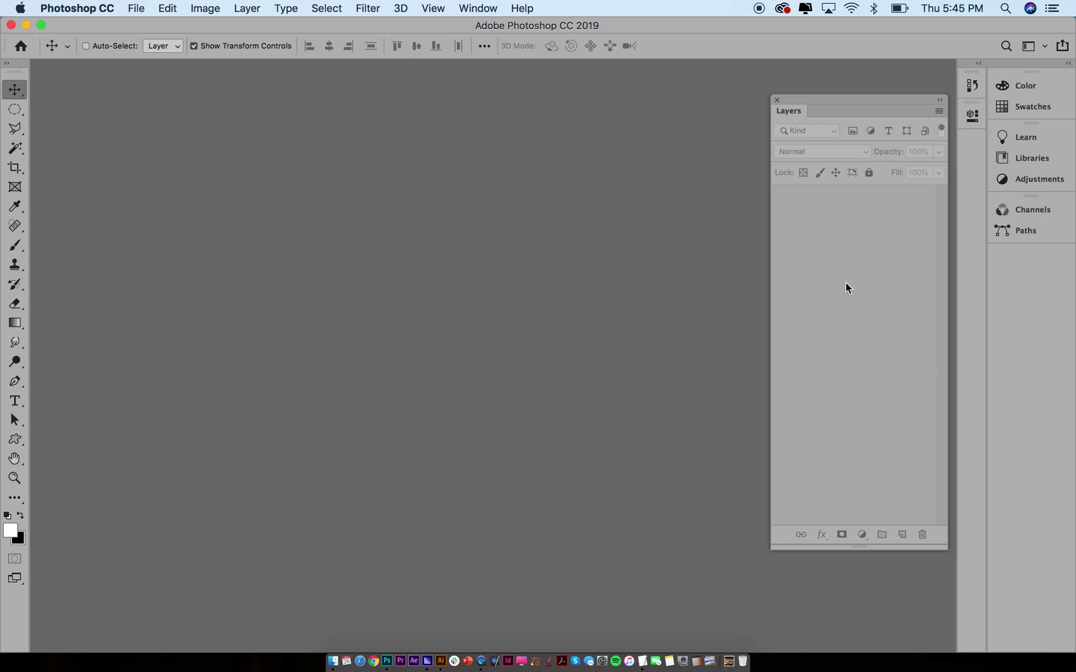
Create a Web Large 1920 × 1080 px document with Artboards turned off
click(136, 7)
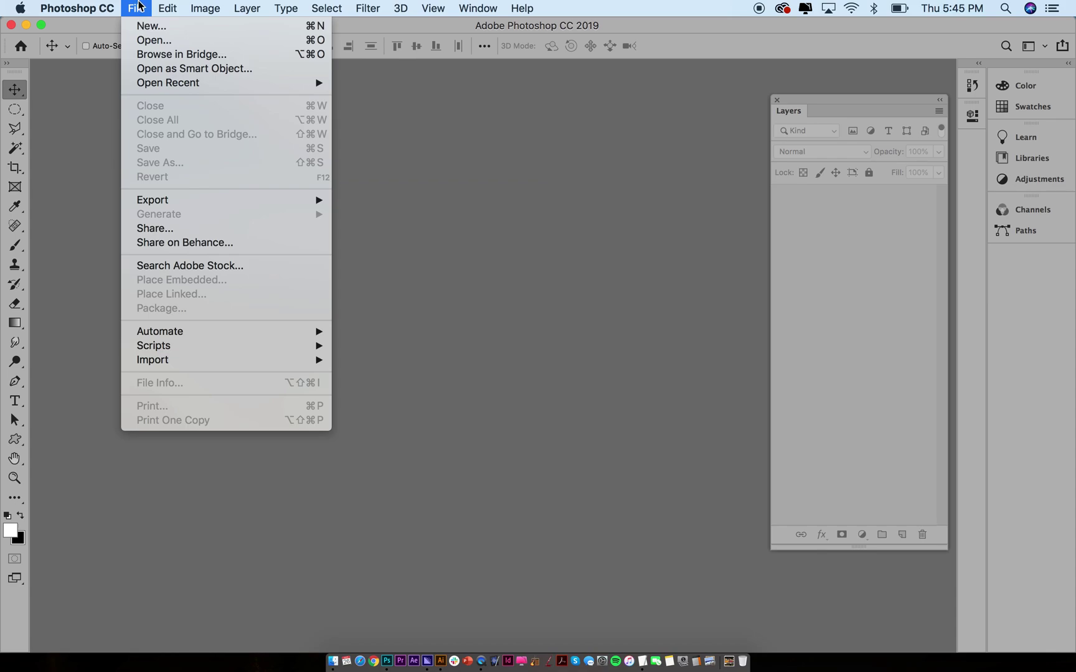
click(144, 28)
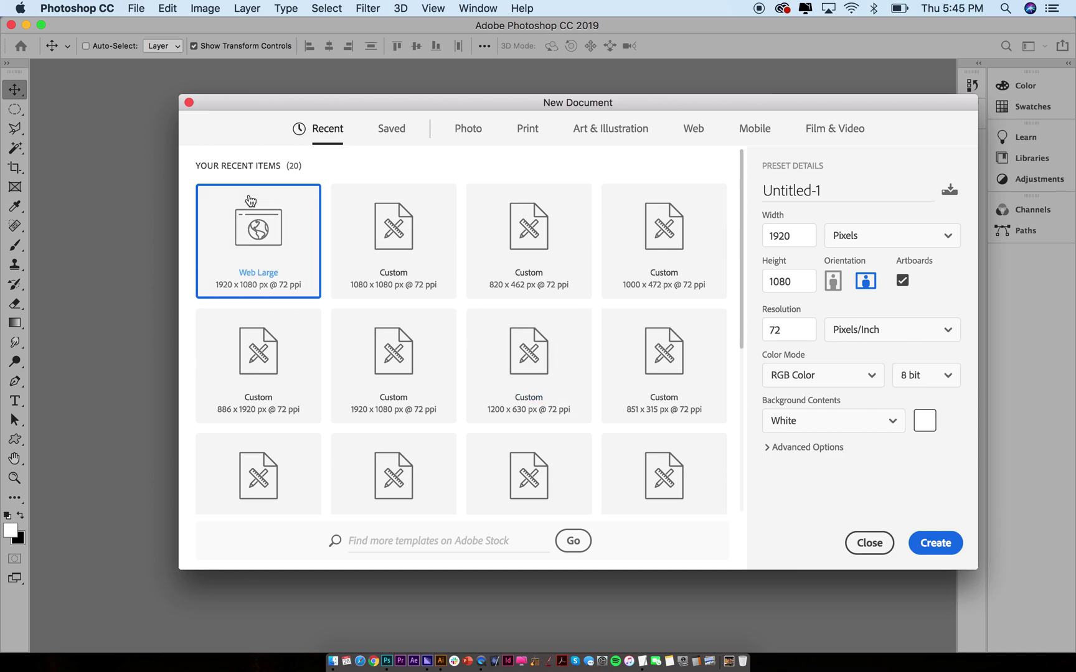
click(696, 131)
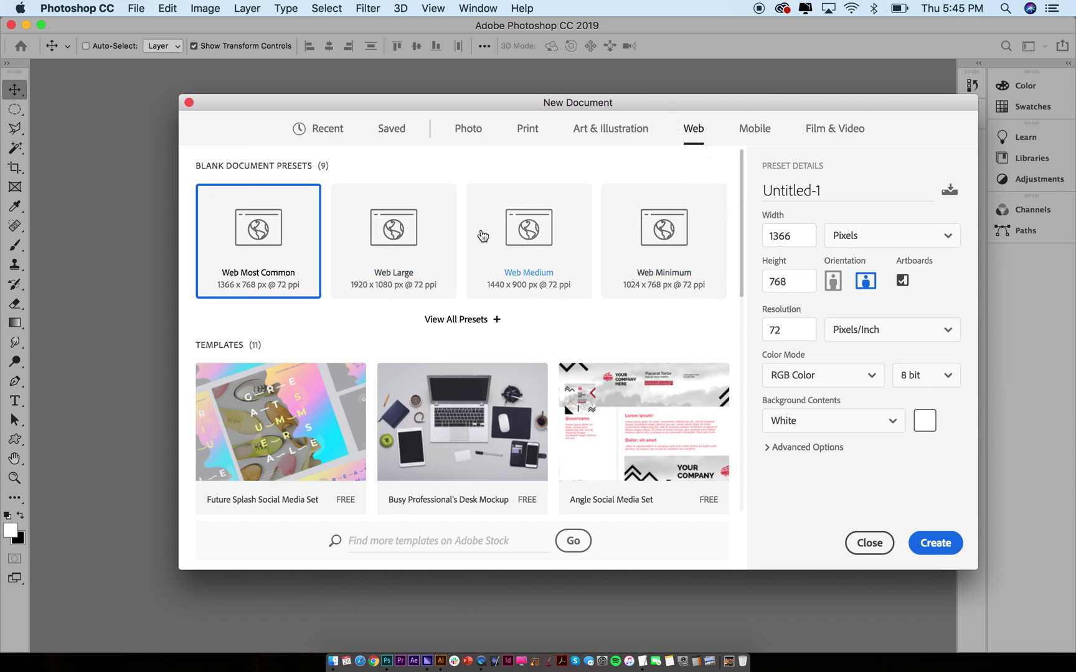
click(379, 238)
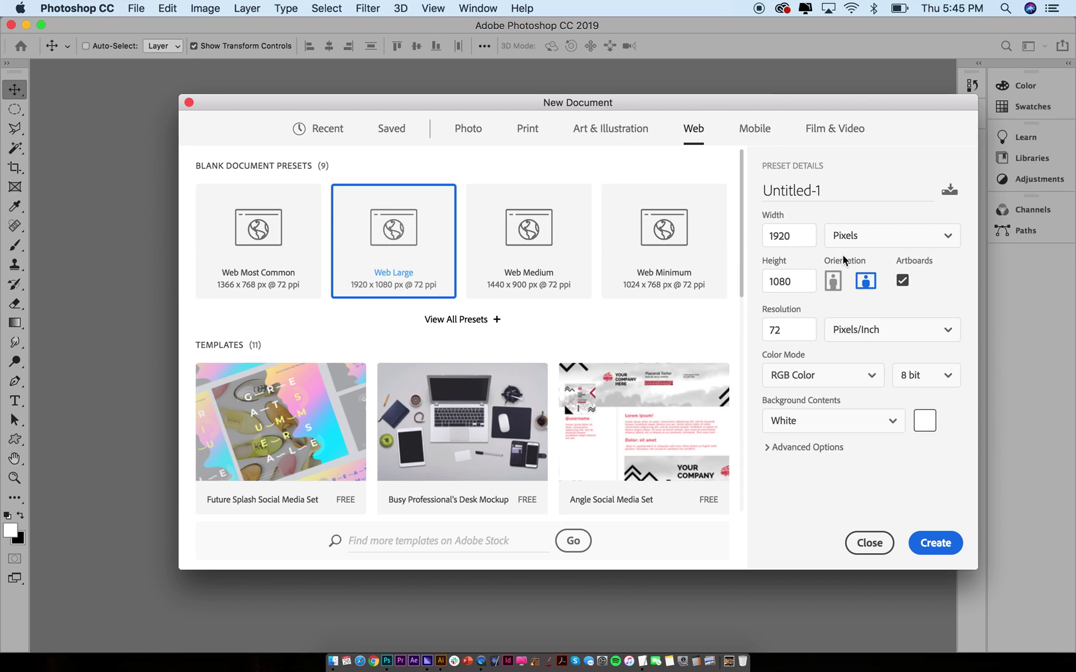
click(902, 281)
click(935, 543)
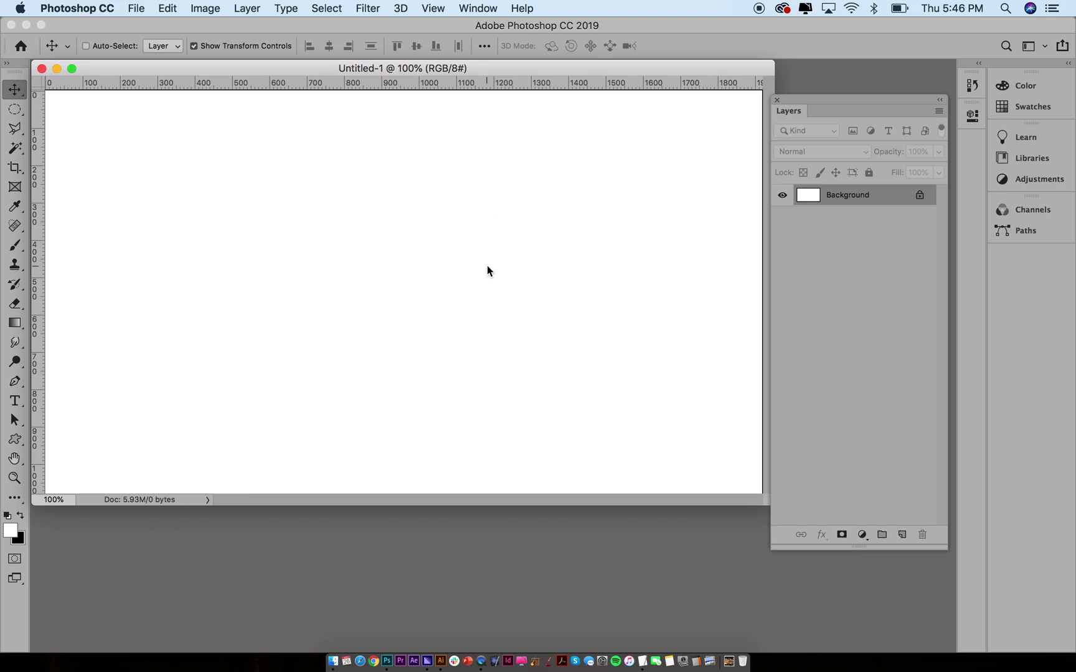
Use Full Screen Mode with Menu Bar, fit the whole canvas, and raise the Layers panel
key(f)
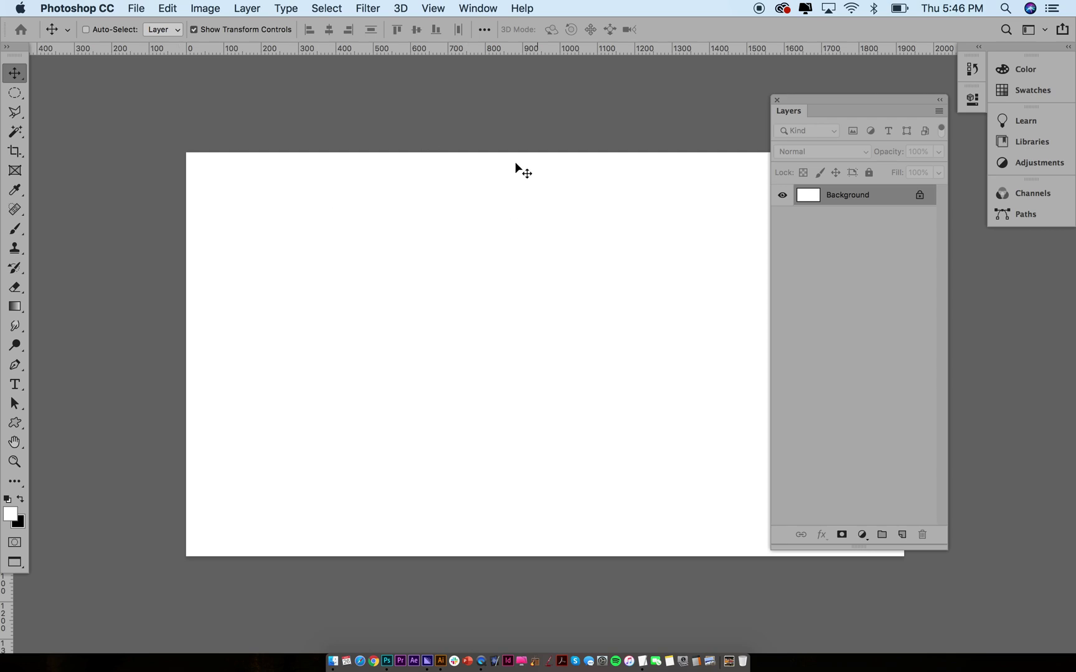
key(f)
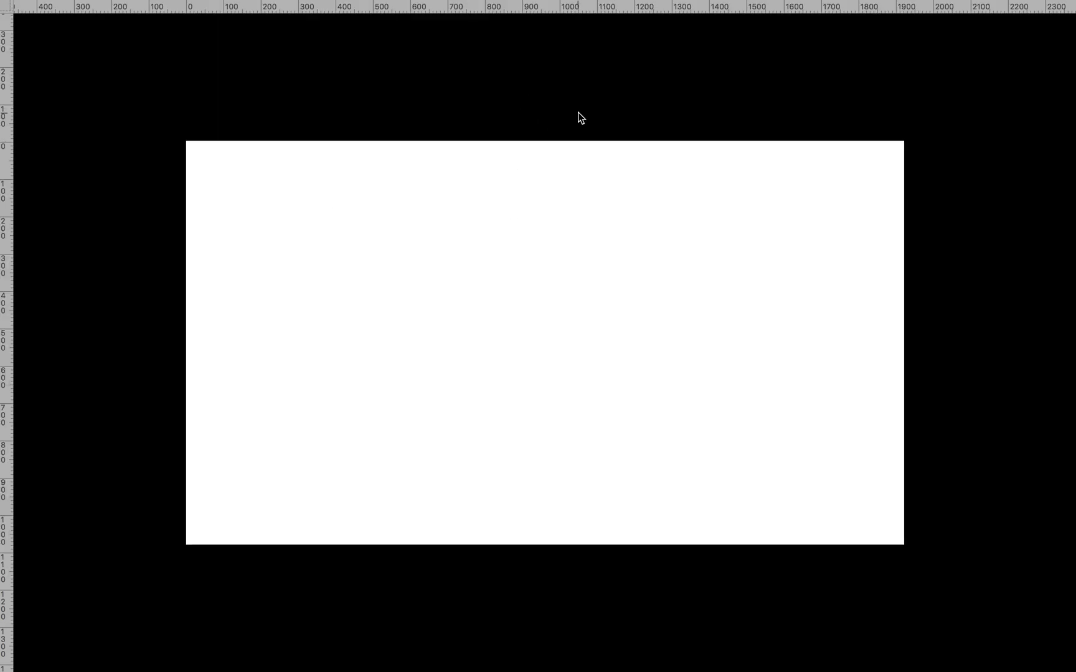
key(f)
drag(507, 71, 581, 107)
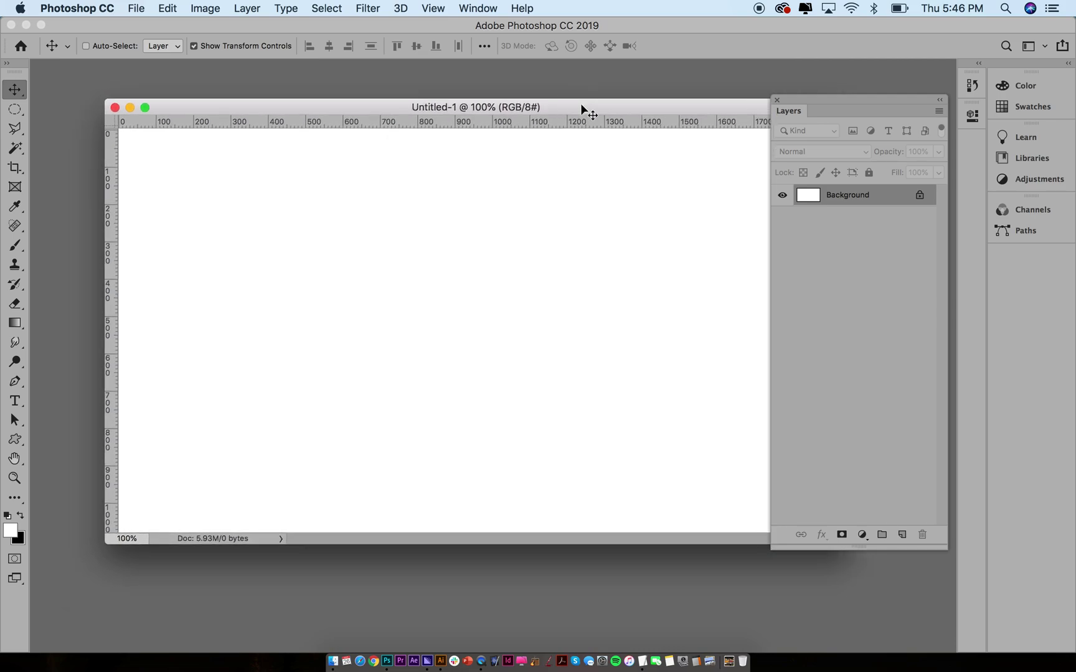
key(f)
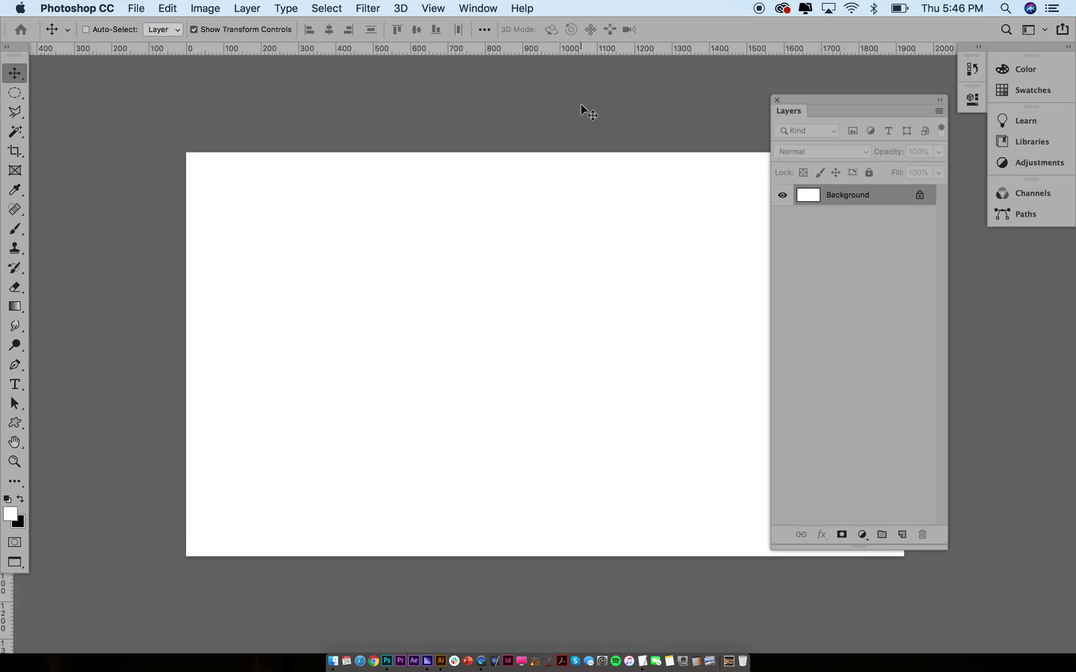
key(super+minus)
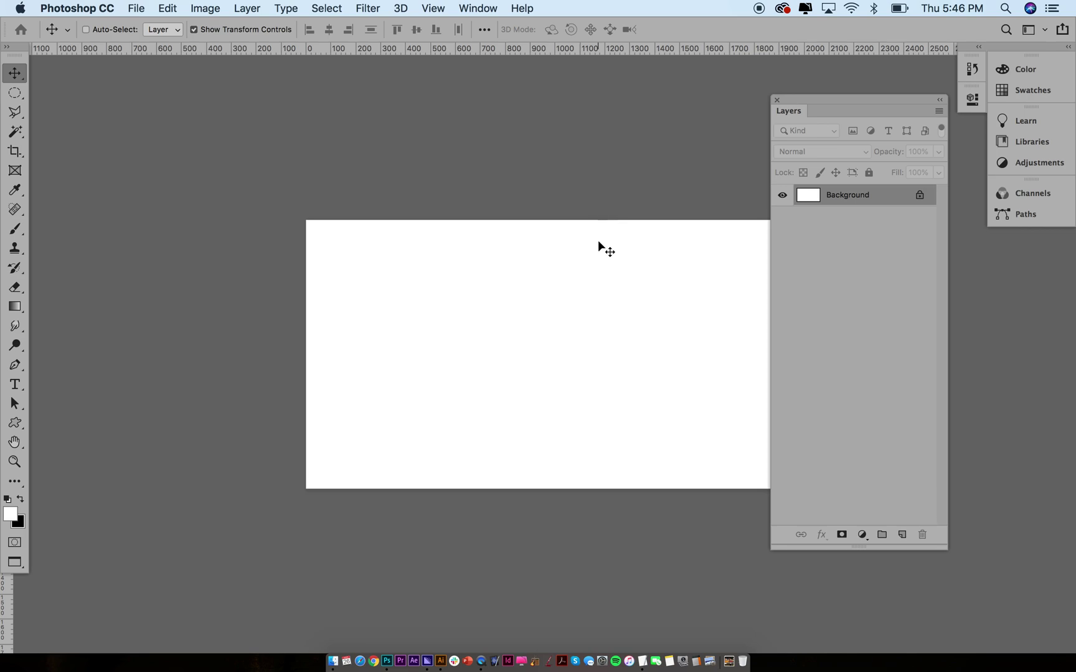
key(space)
drag(626, 291, 563, 225)
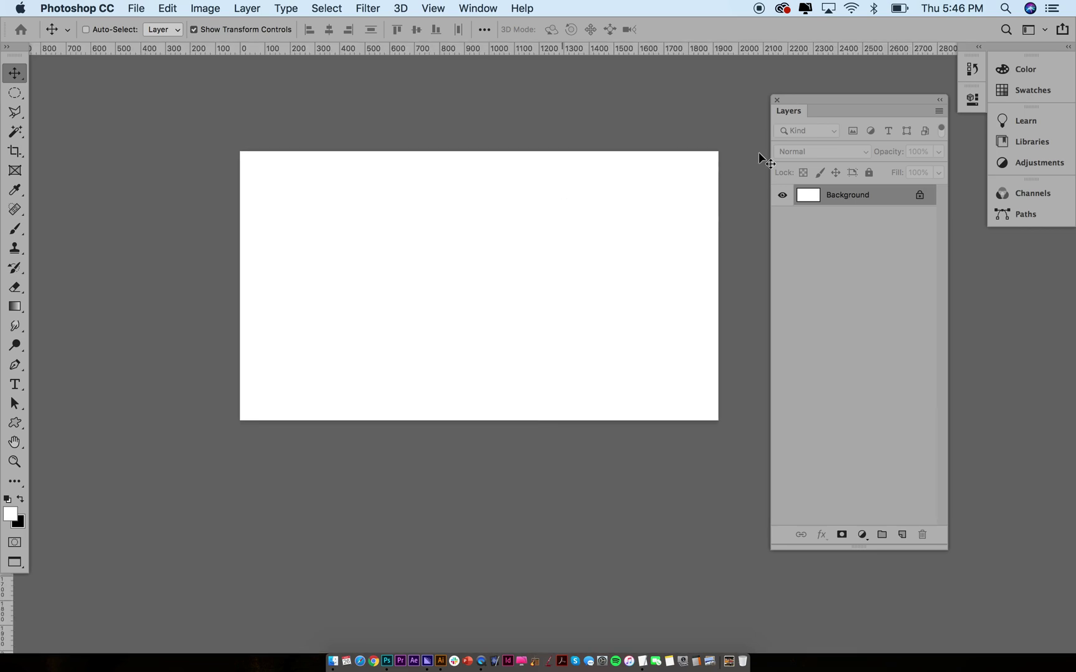
drag(795, 97, 809, 74)
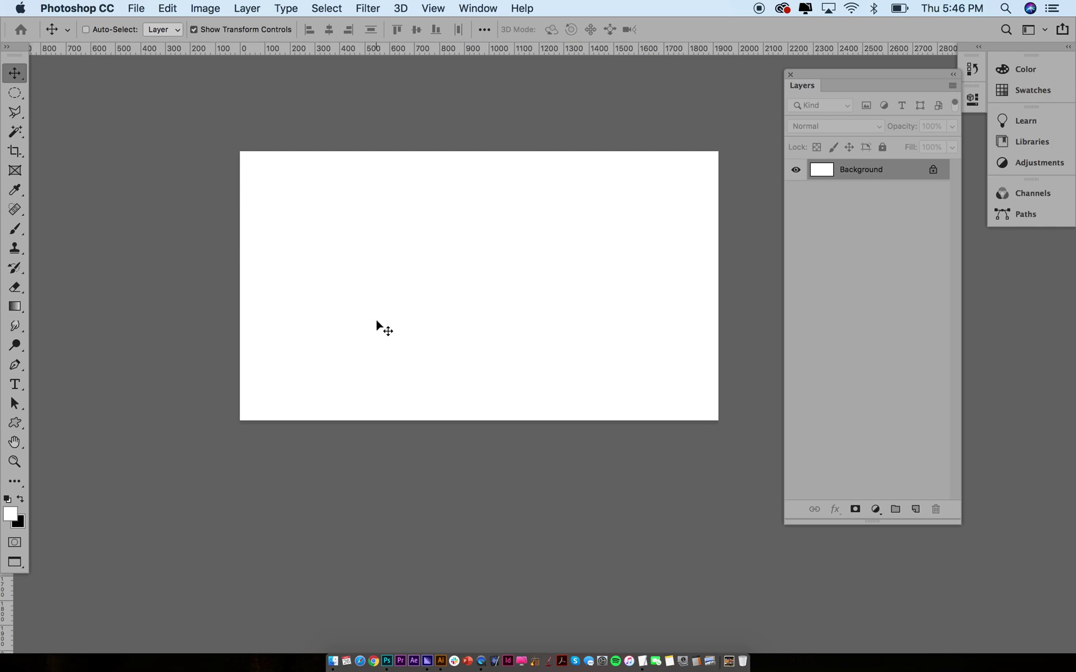
key(b)
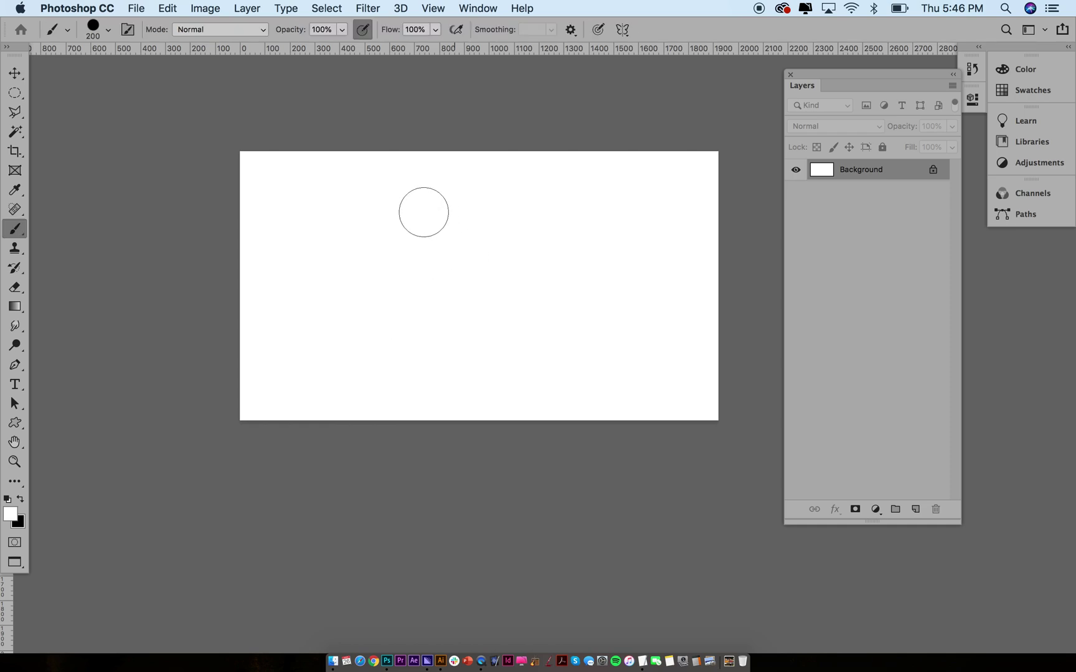
key(bracketleft)
key(bracketleft)
key(bracketleft)
key(bracketleft)
key(bracketleft)
key(bracketleft)
key(bracketleft)
key(bracketleft)
key(bracketleft)
key(bracketleft)
key(x)
mouse_move(380, 202)
mouse_down()
mouse_move(328, 235)
mouse_move(407, 294)
mouse_move(418, 238)
mouse_move(378, 200)
mouse_up()
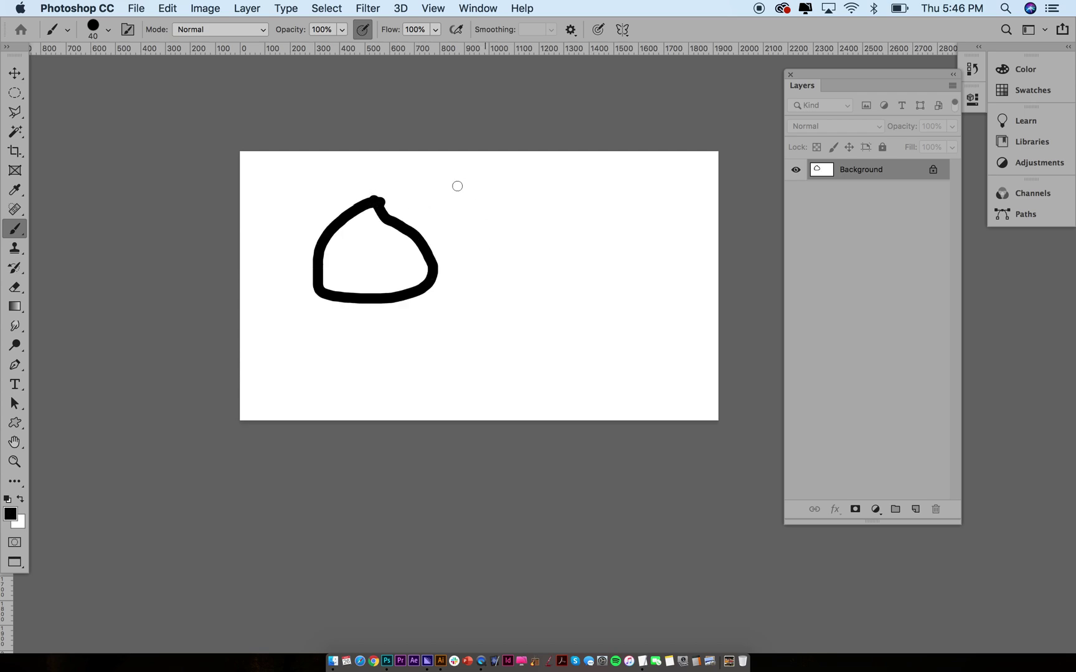
mouse_move(406, 184)
mouse_down()
mouse_move(405, 346)
mouse_move(518, 328)
mouse_move(517, 204)
mouse_move(406, 189)
mouse_up()
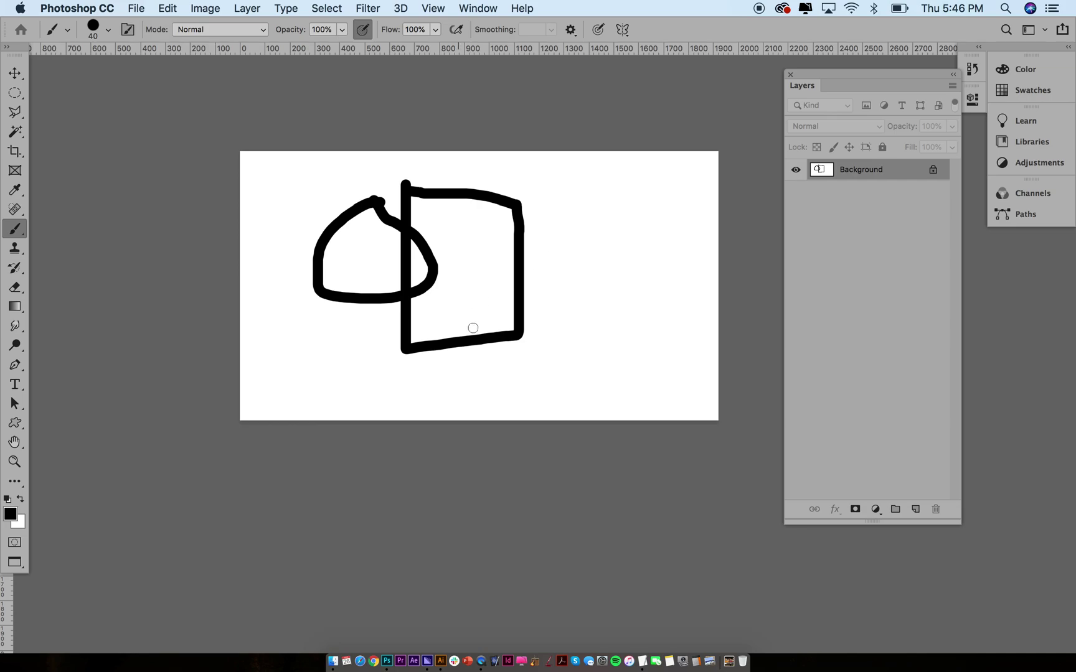
key(v)
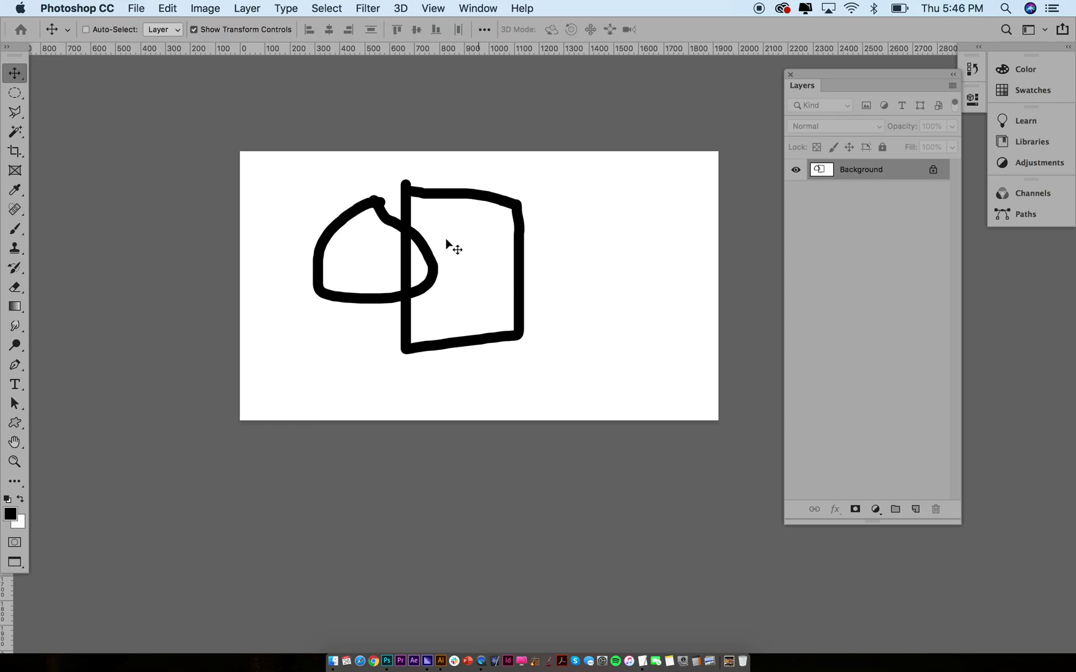
click(439, 203)
key(super+z)
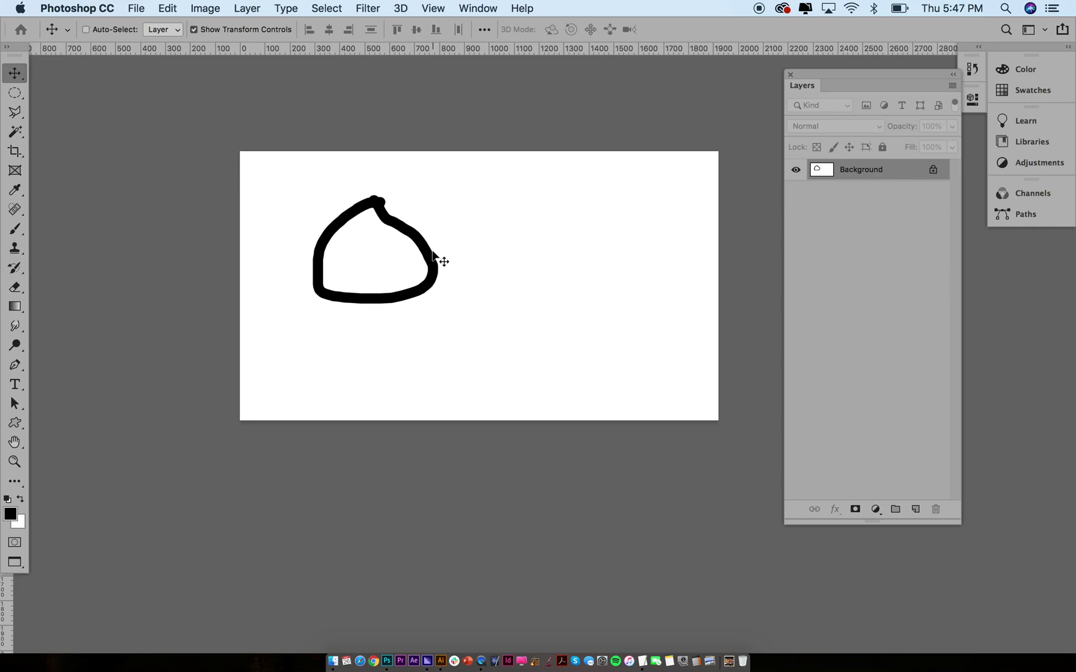
On new Layer 1, brush a black rectangle and shift it right over the dome
click(916, 510)
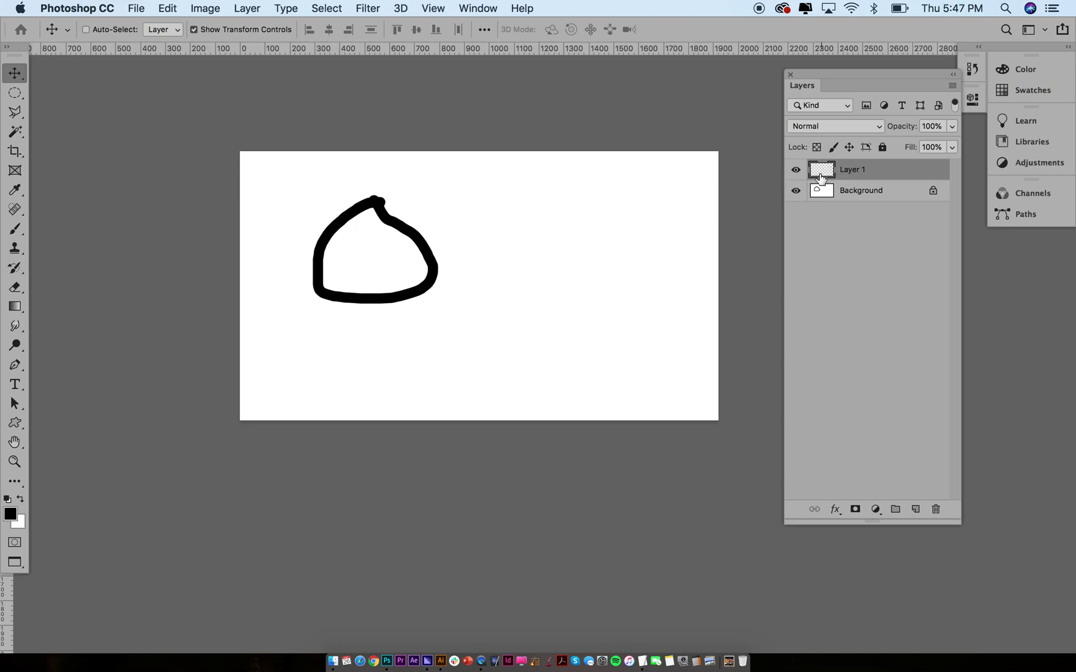
key(b)
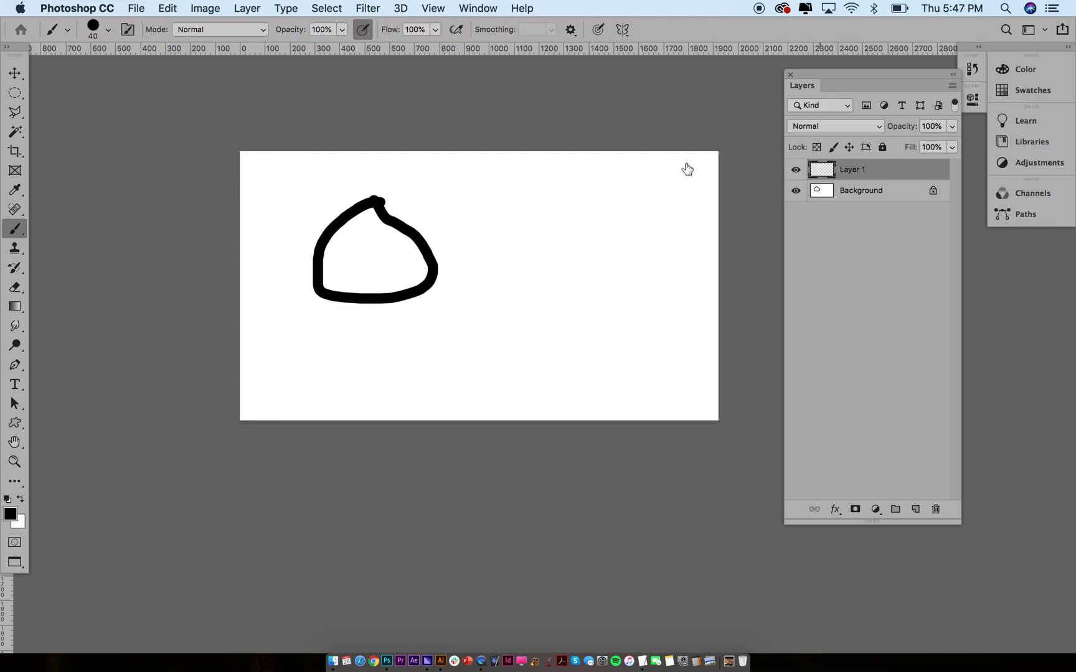
click(410, 184)
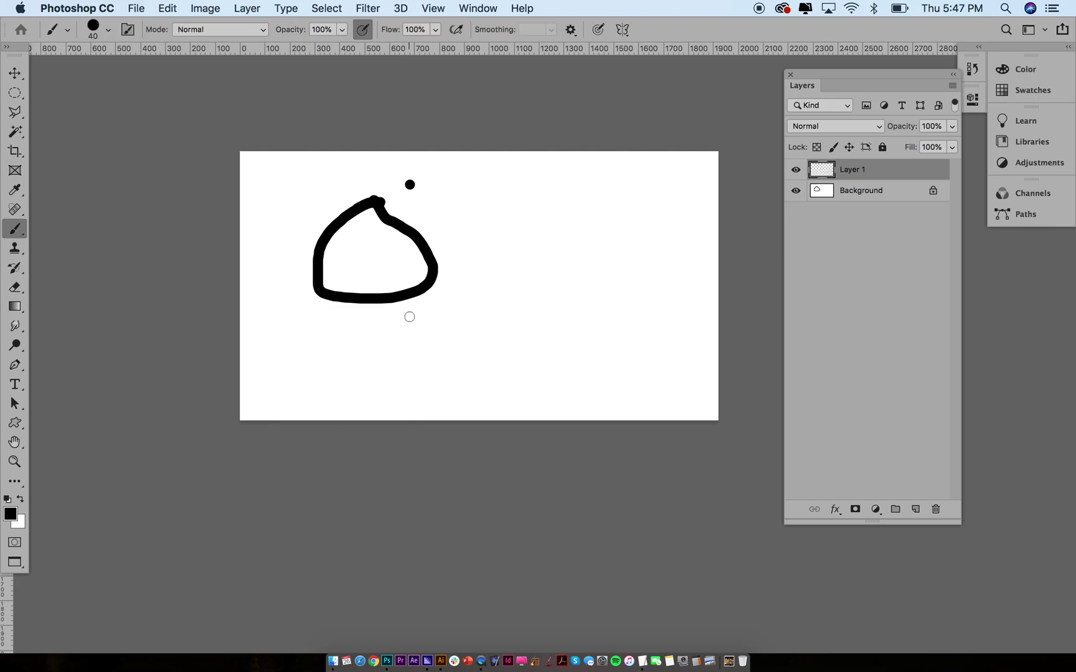
shift+click(411, 352)
shift+click(535, 355)
shift+click(534, 186)
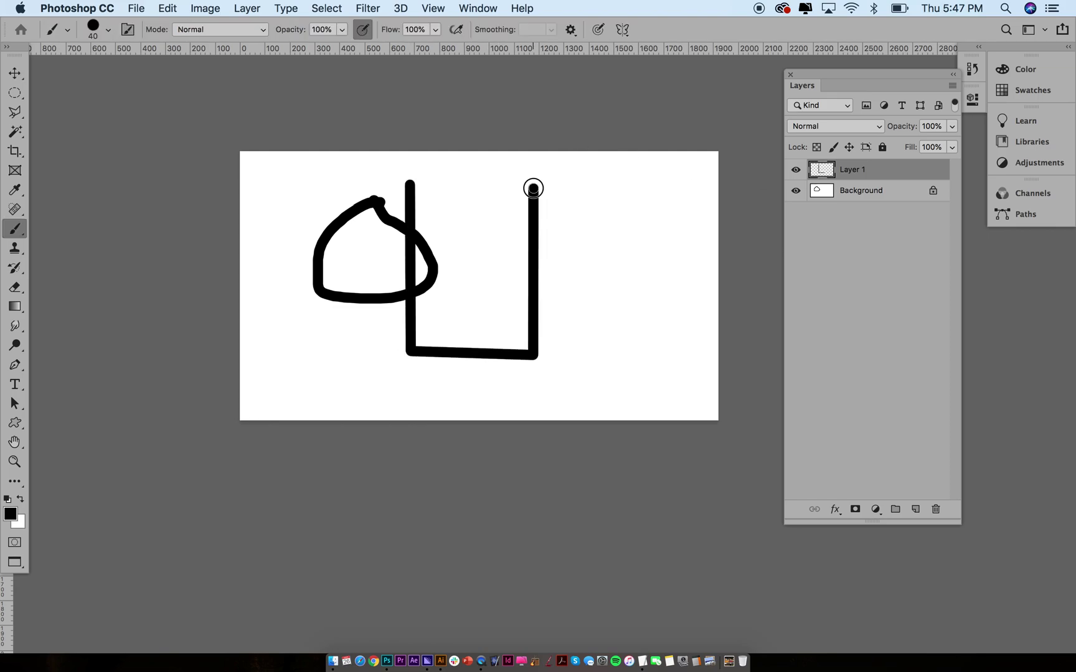
shift+click(410, 180)
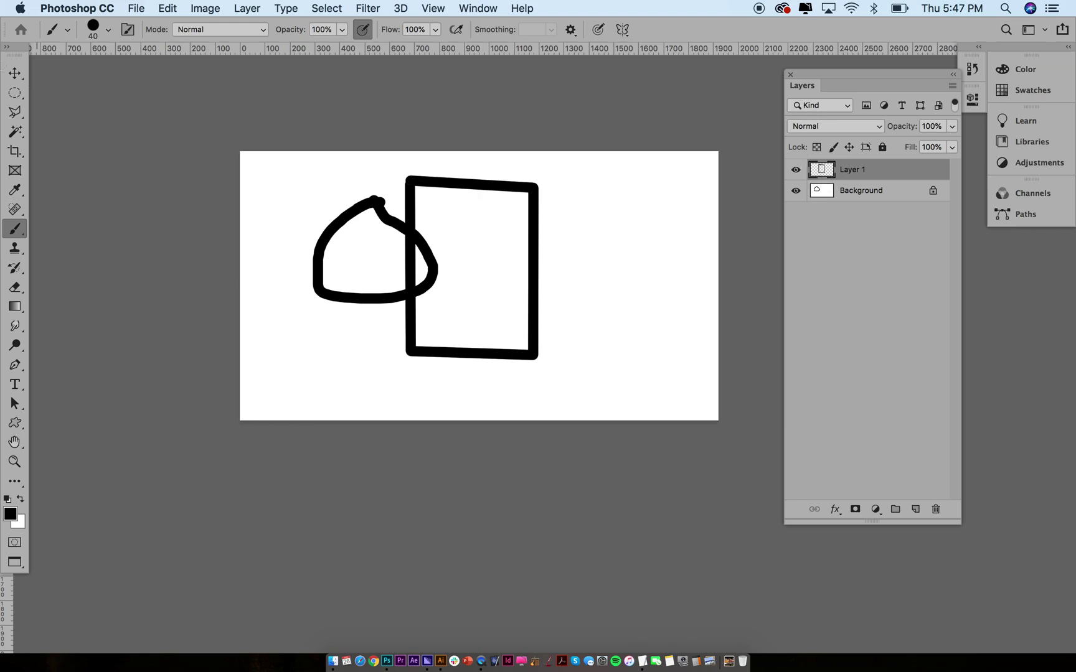
click(14, 73)
drag(450, 258, 471, 269)
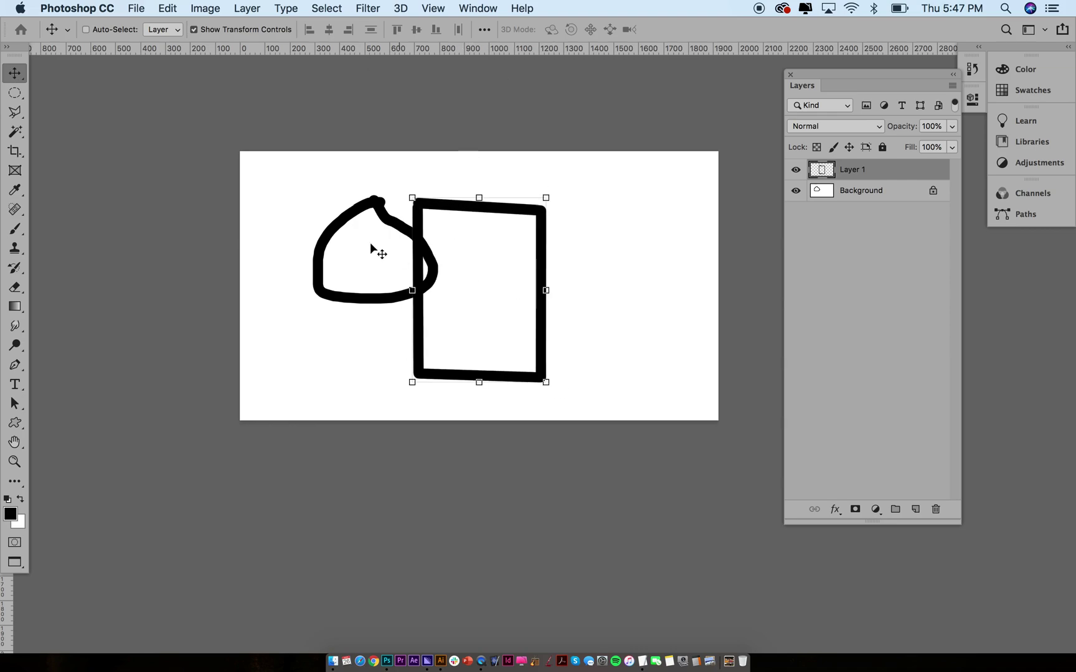
Add Layer 2 and set the brush foreground colour to bright red
click(847, 192)
click(916, 509)
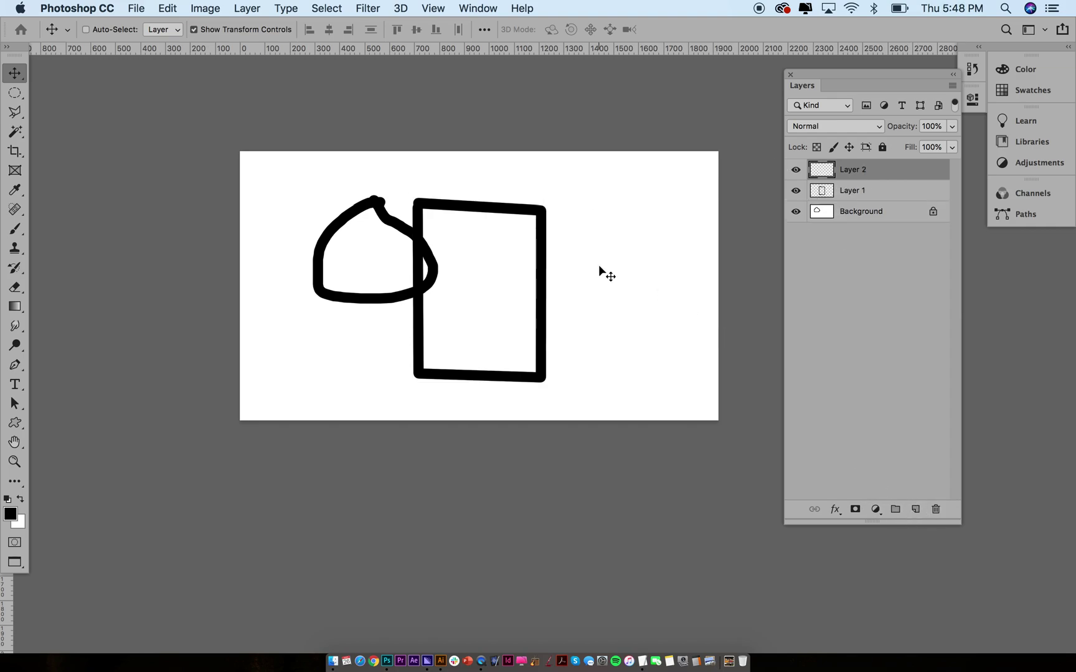
click(15, 229)
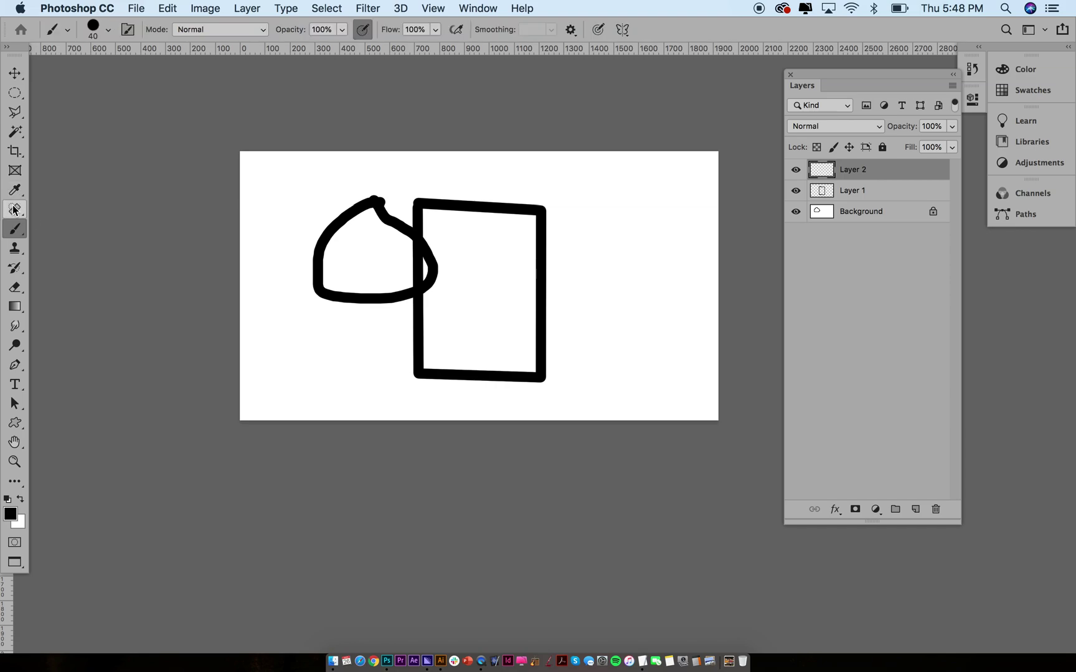
click(10, 517)
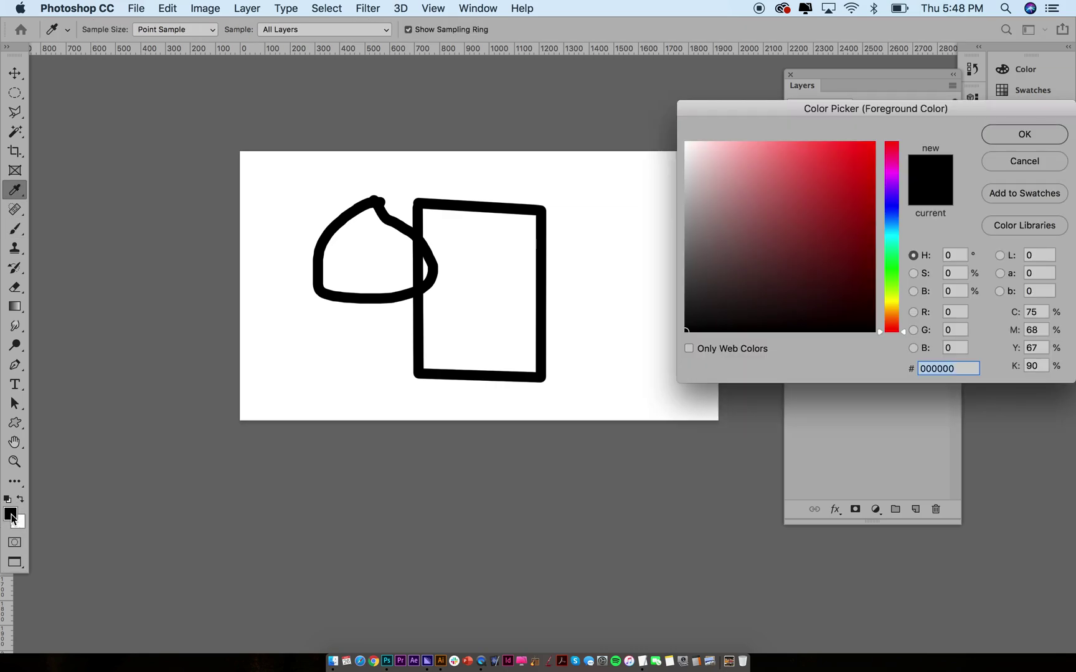
click(847, 157)
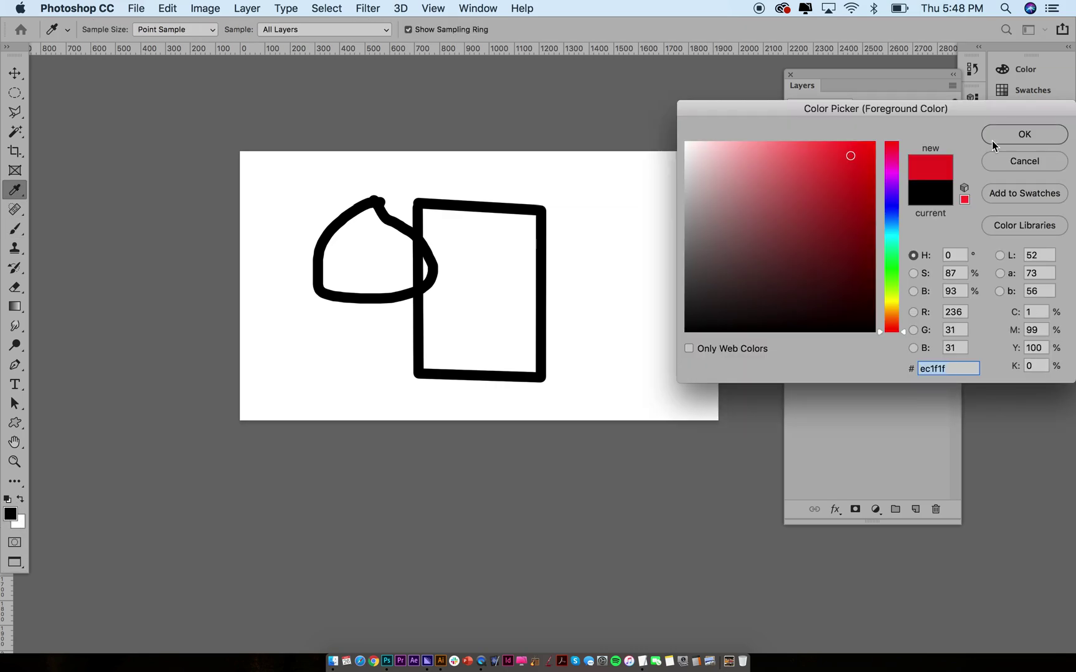
click(996, 136)
Paint a red zigzag starburst, nudge it into place, and stack Layer 2 below Layer 1
mouse_move(483, 231)
mouse_down()
mouse_move(497, 228)
mouse_move(548, 269)
mouse_move(520, 332)
mouse_move(529, 365)
mouse_move(466, 387)
mouse_move(425, 336)
mouse_move(416, 294)
mouse_up()
mouse_move(414, 252)
mouse_down()
mouse_move(420, 173)
mouse_move(438, 224)
mouse_up()
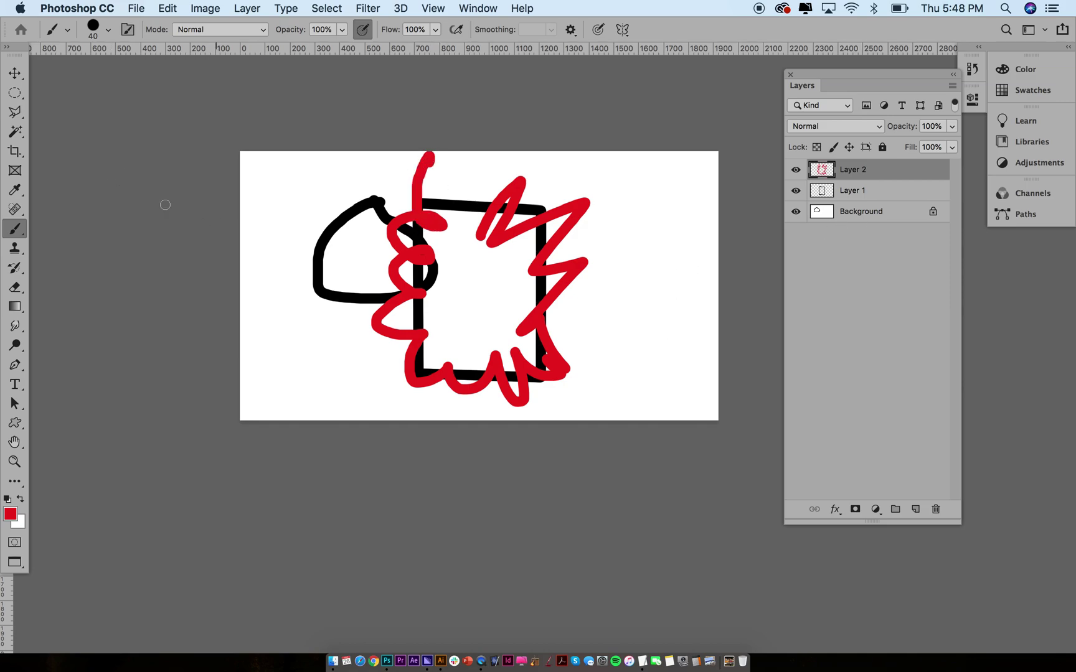
click(15, 75)
mouse_move(505, 229)
mouse_down()
mouse_move(576, 228)
mouse_move(552, 241)
mouse_move(579, 246)
mouse_up()
drag(825, 171, 829, 200)
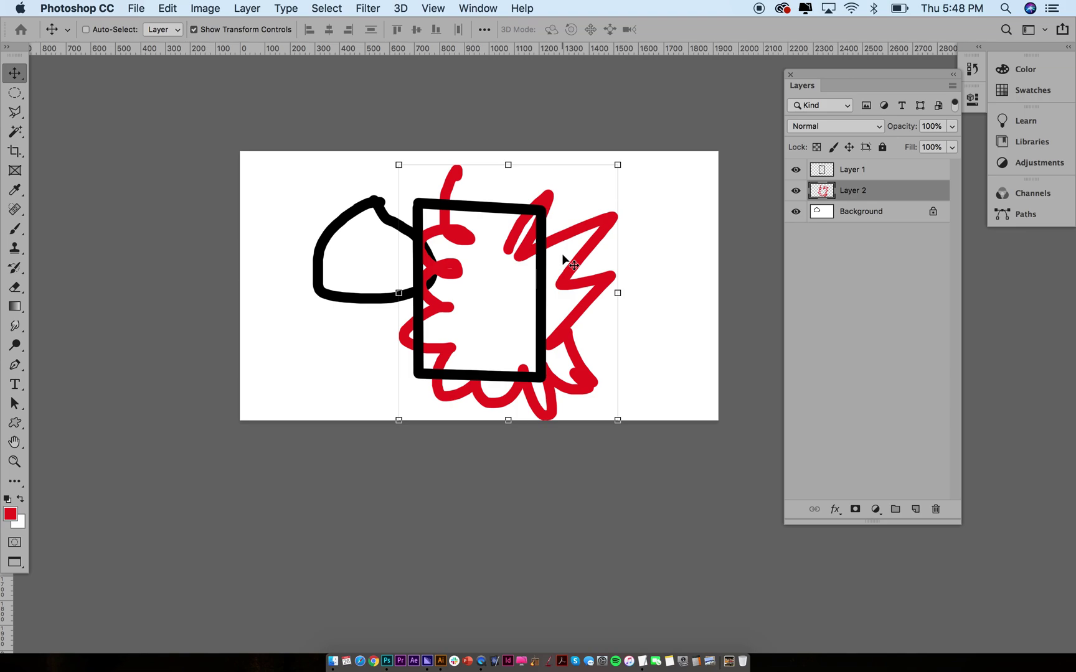
Select the Background layer and hide the Layer 1 and Layer 2 artwork
super+click(491, 211)
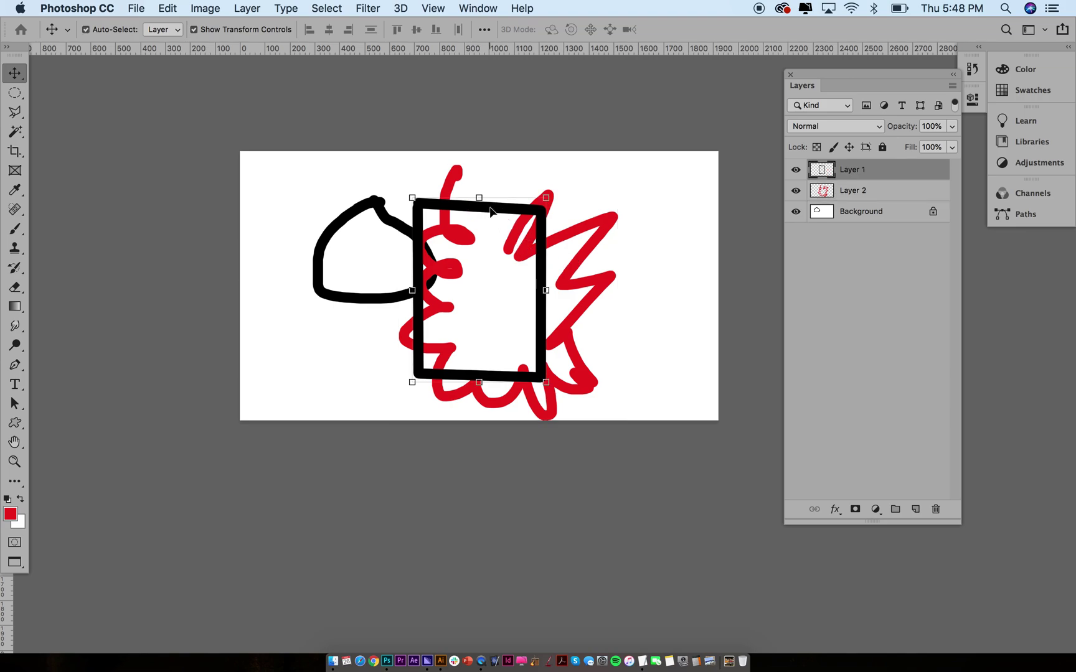
super+click(359, 213)
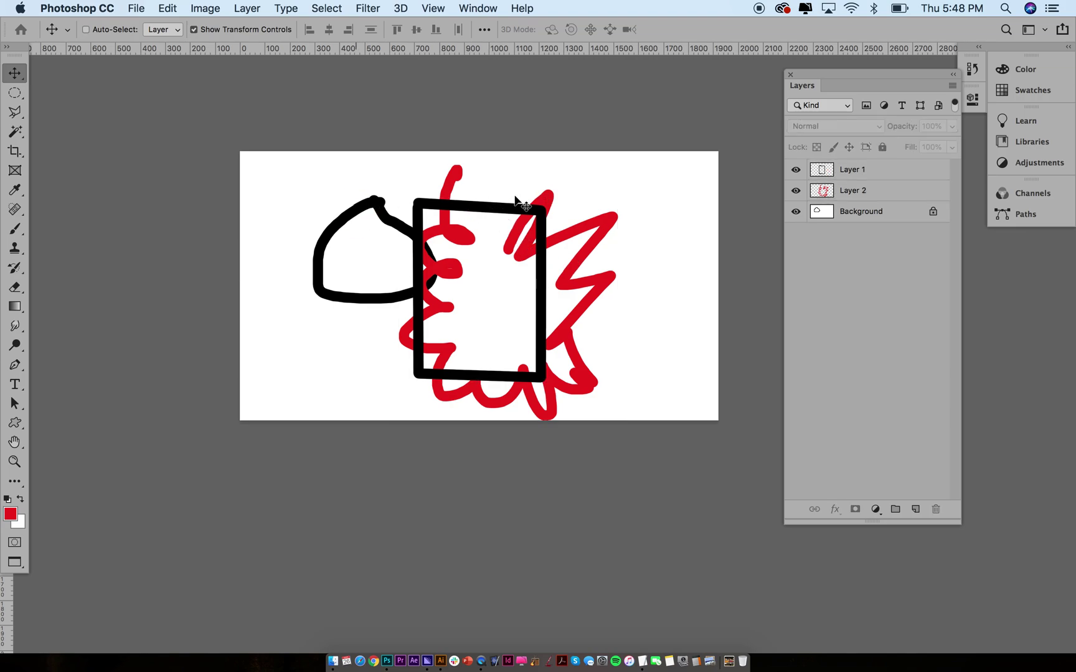
click(814, 214)
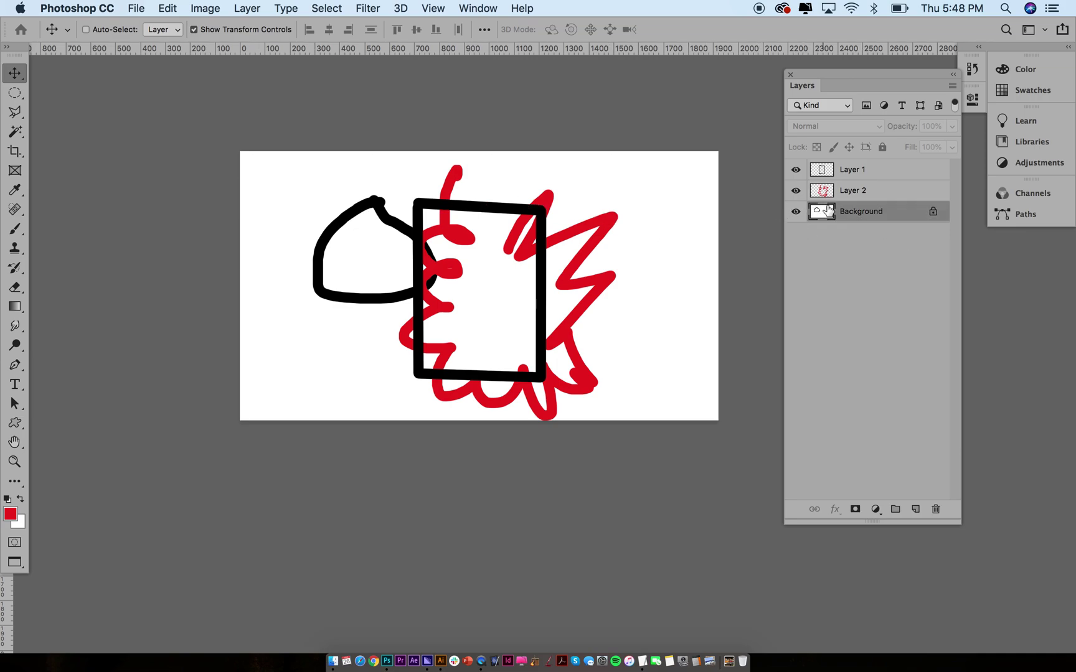
click(796, 169)
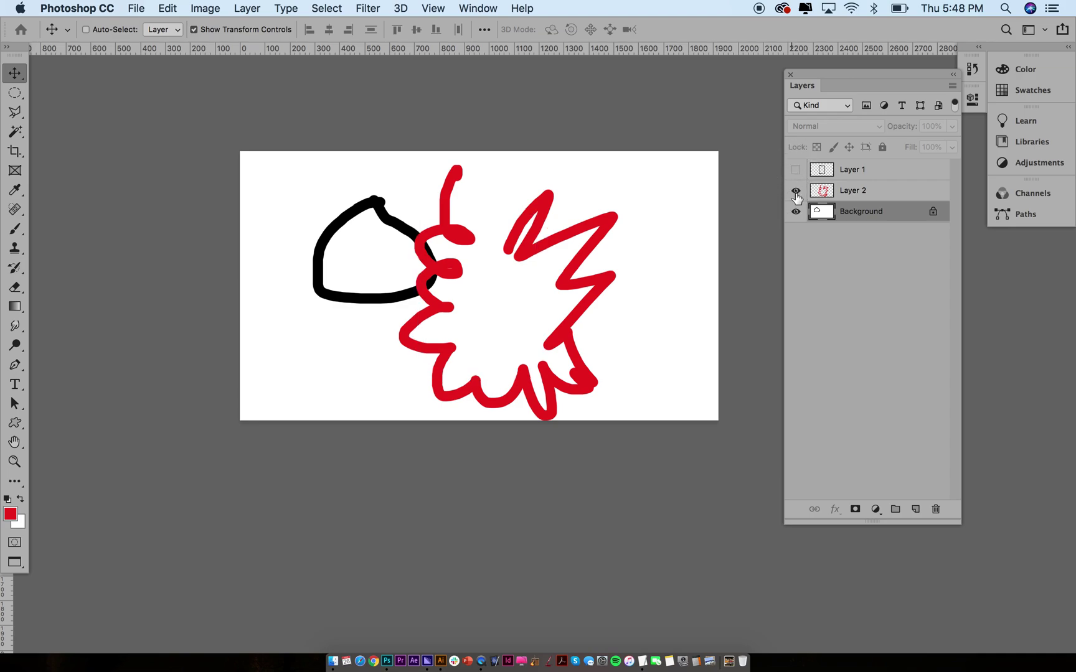
click(796, 190)
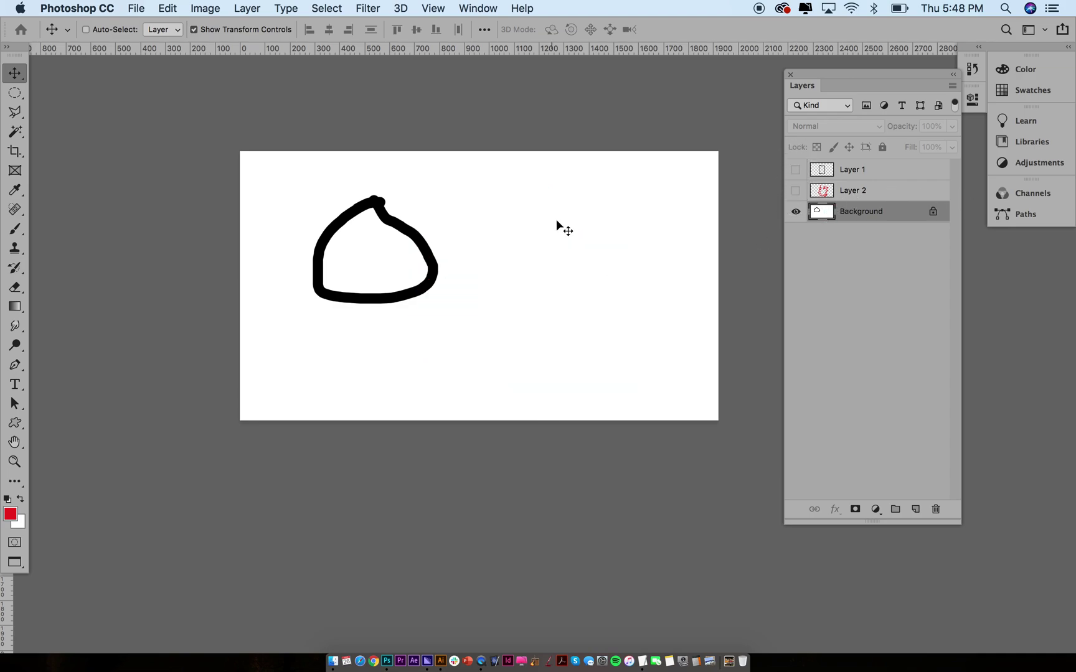
Convert Background into unlocked Layer 0, undo a test move, and switch to the browser
double_click(895, 211)
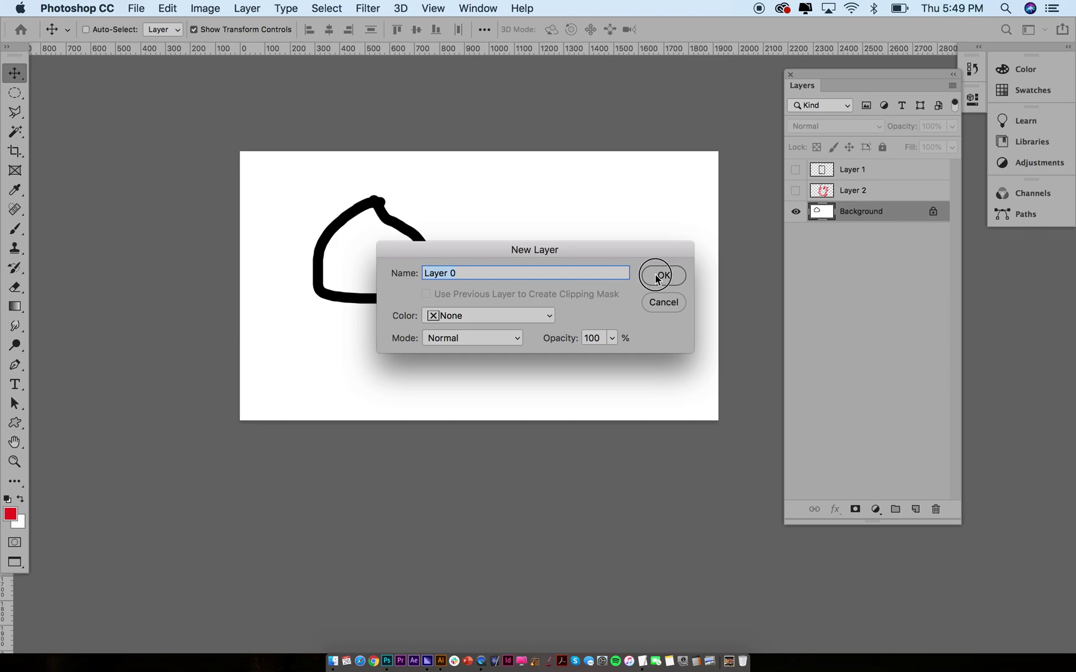
click(655, 274)
mouse_move(564, 264)
mouse_down()
mouse_move(591, 356)
mouse_move(468, 269)
mouse_move(550, 216)
mouse_move(653, 243)
mouse_move(512, 248)
mouse_move(547, 238)
mouse_move(726, 361)
mouse_up()
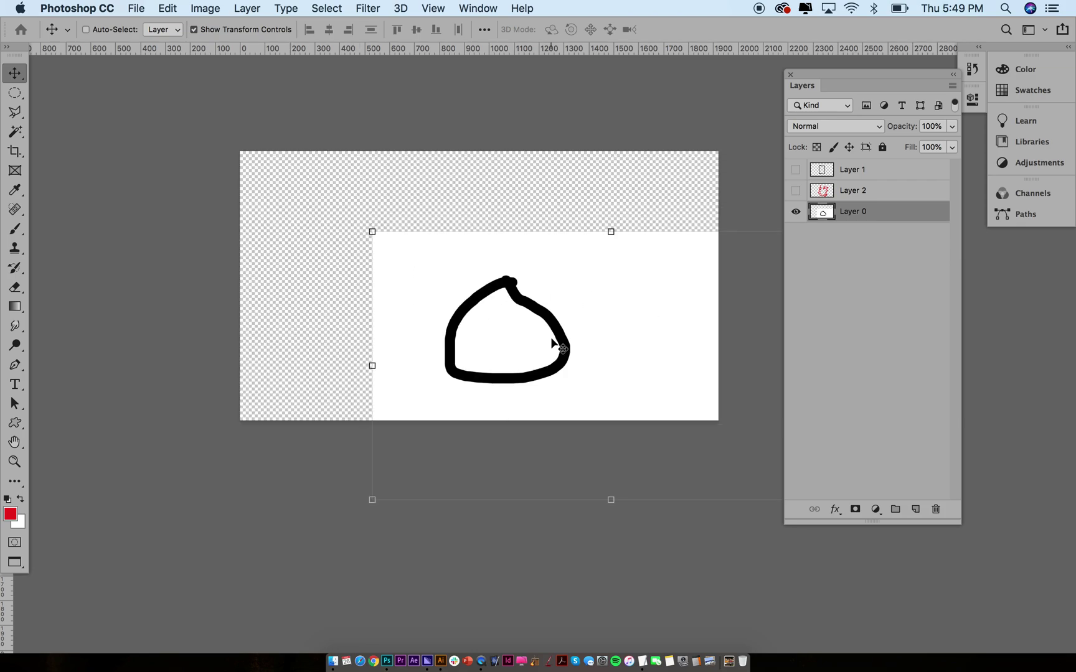
key(super+z)
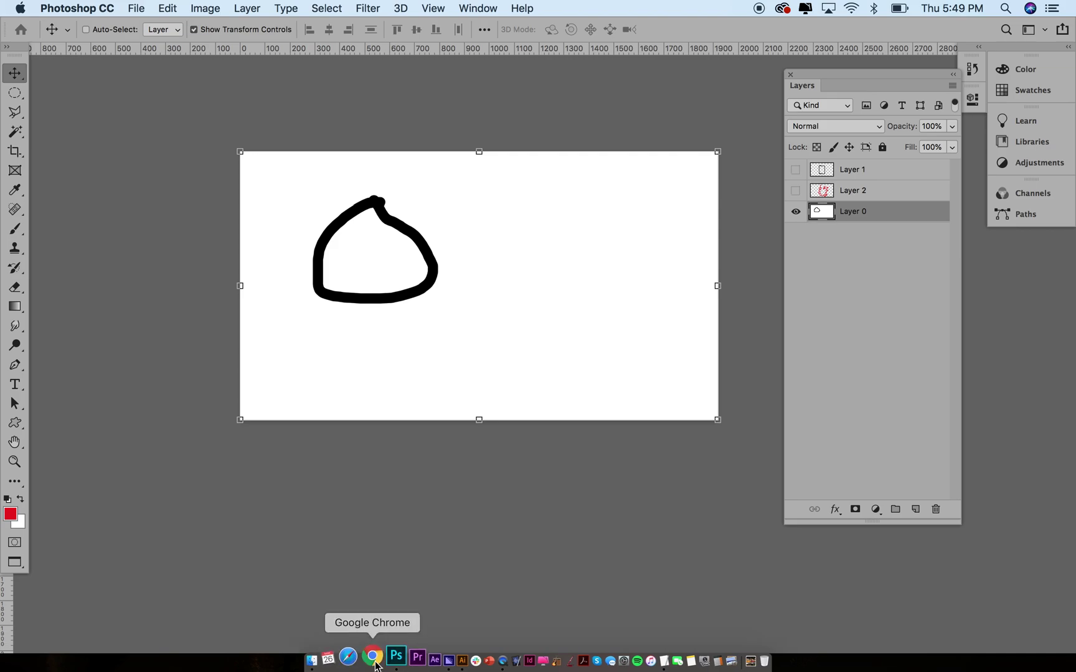
key(Tab)
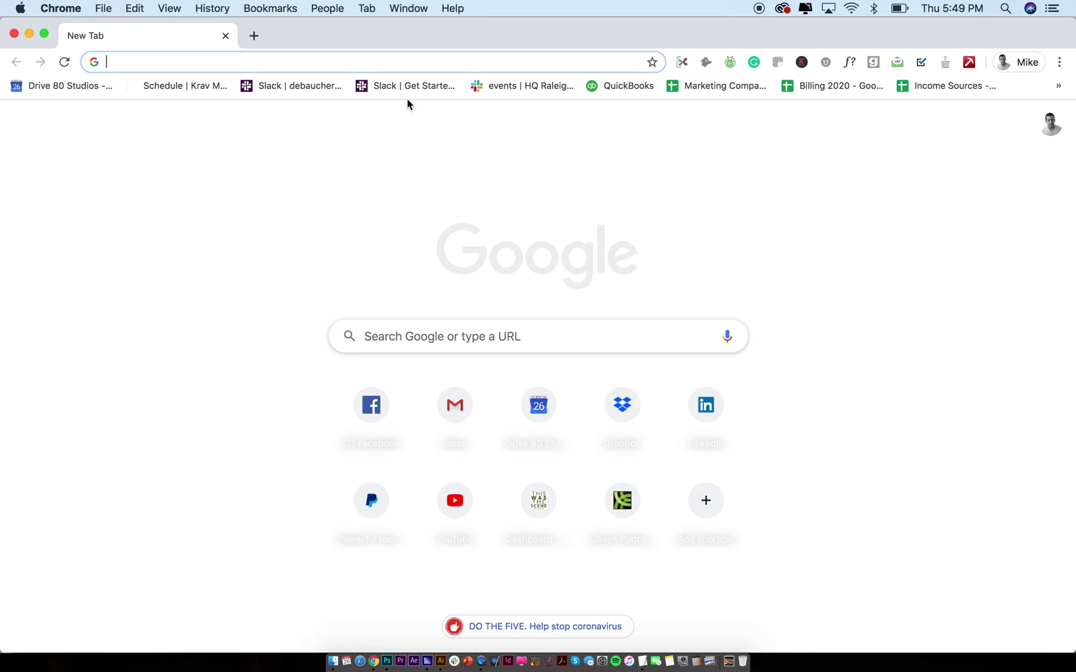
Search Google for 'presidetns' and preview a presidential portrait in image results
text(presidetns)
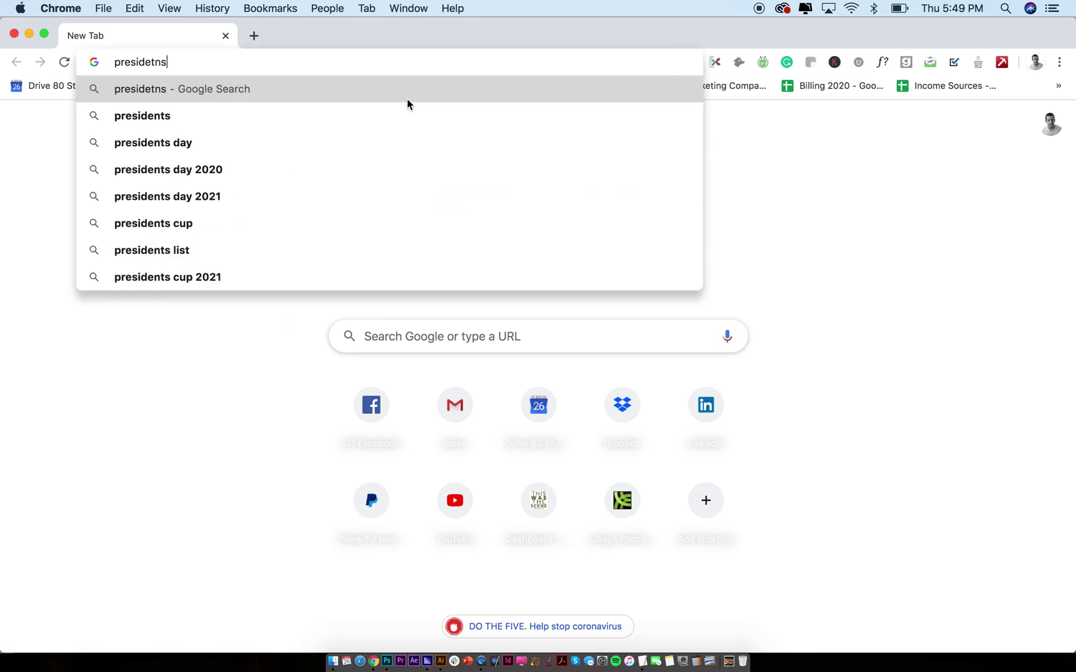
key(Return)
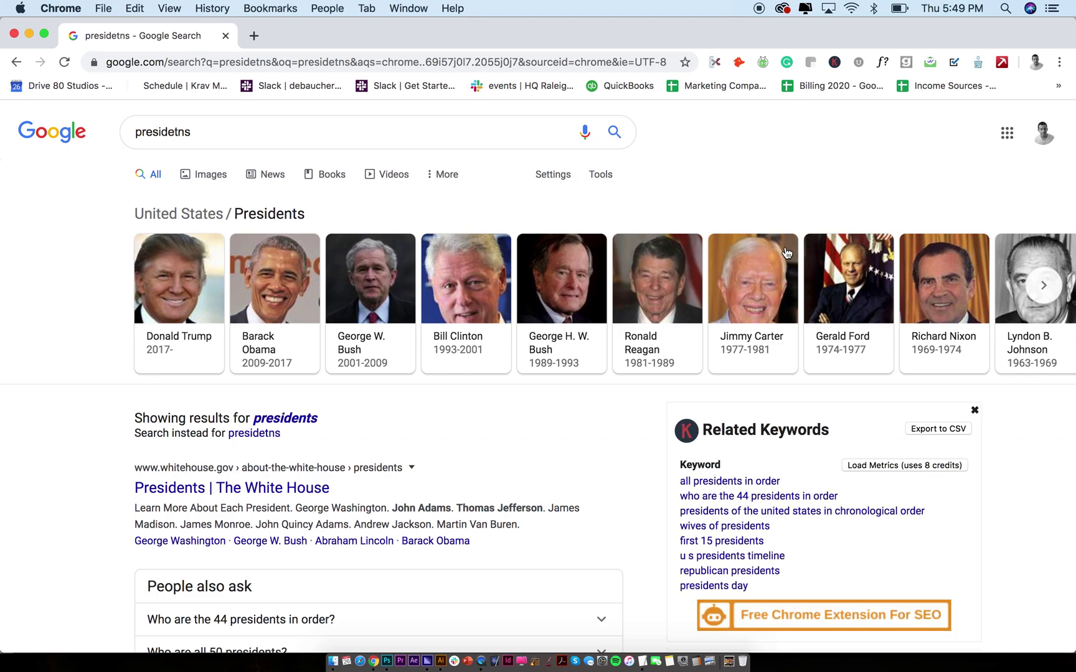
click(745, 276)
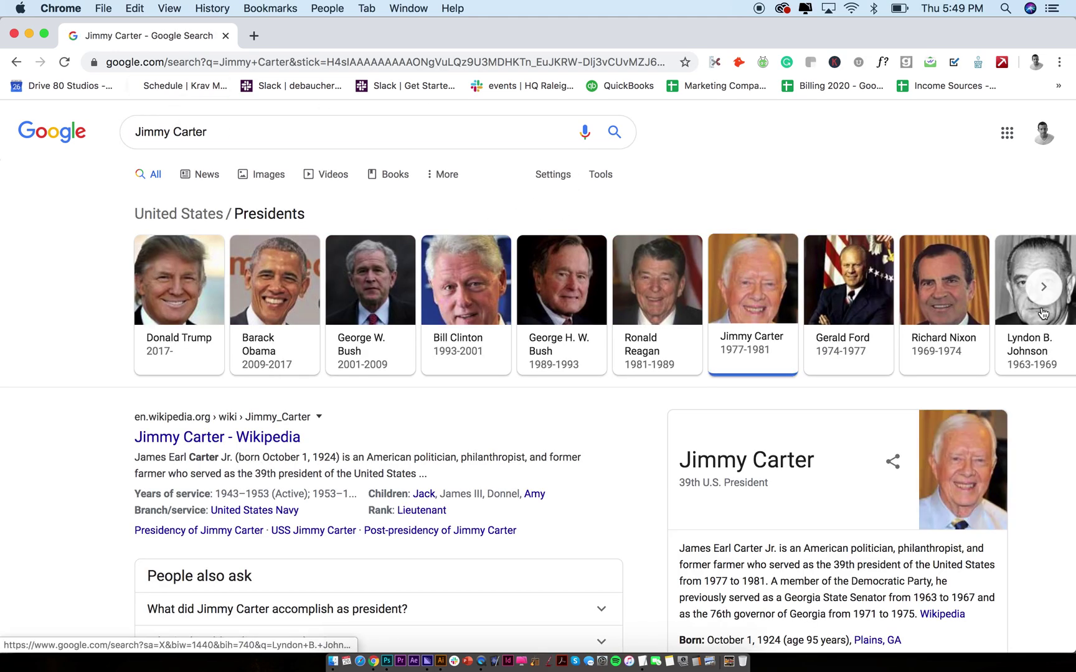
click(951, 292)
click(209, 175)
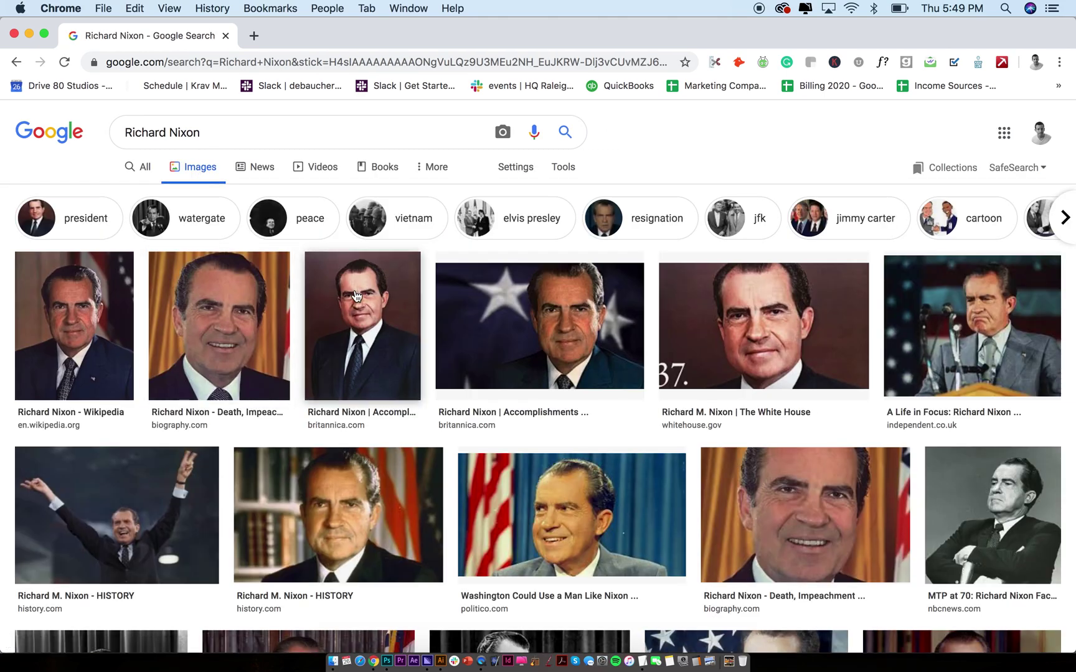
click(364, 298)
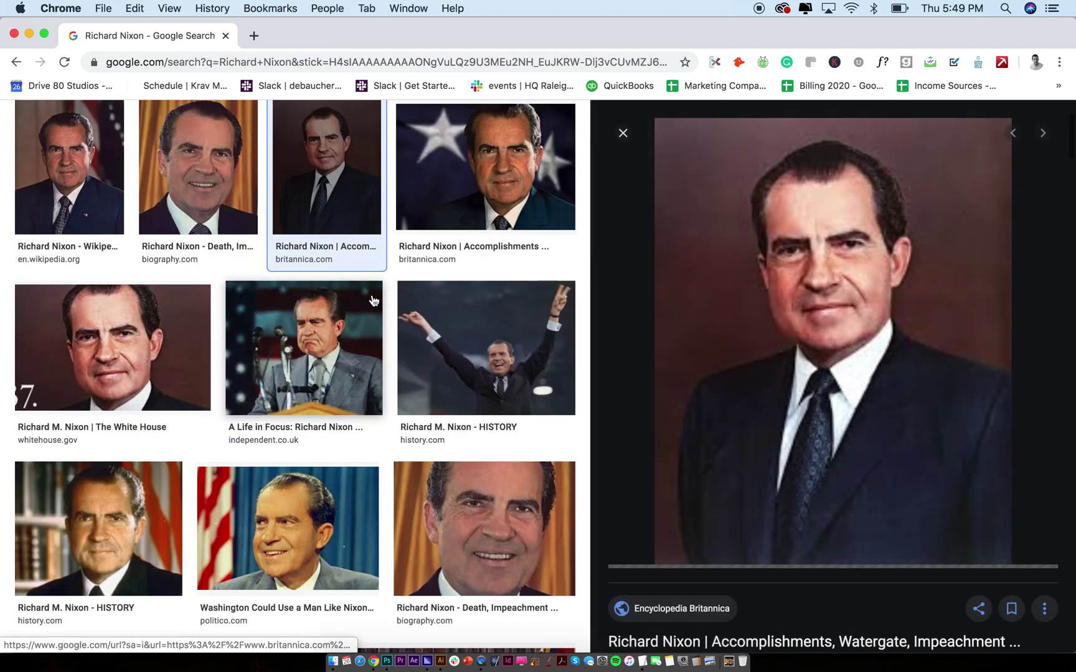
Copy the enlarged 1280 × 1600 portrait image to the clipboard
right_click(852, 248)
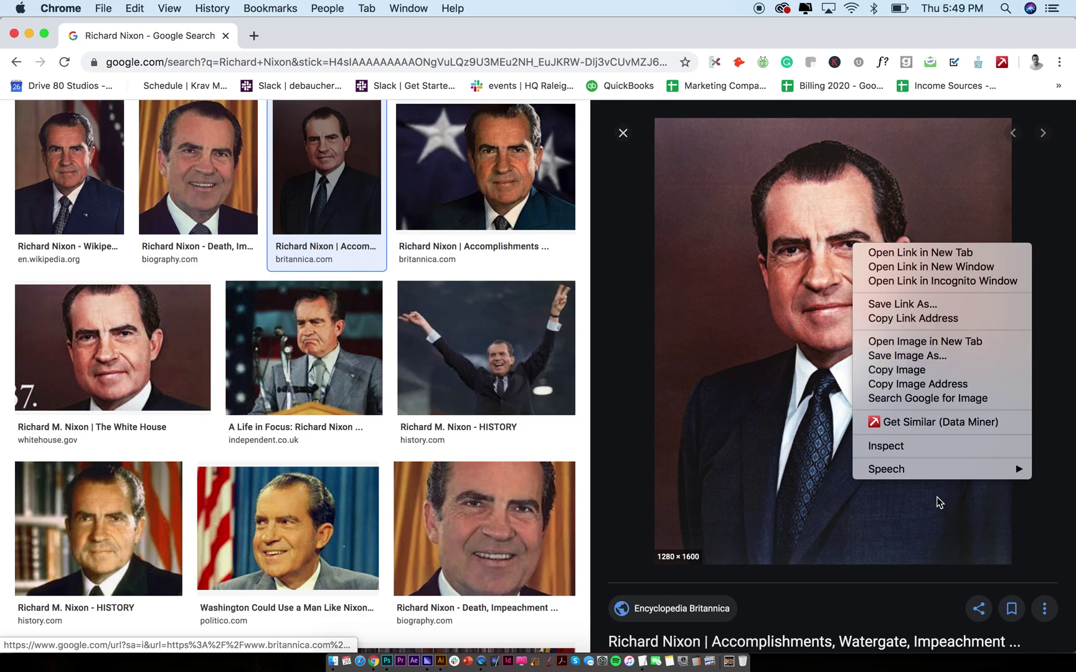
click(891, 374)
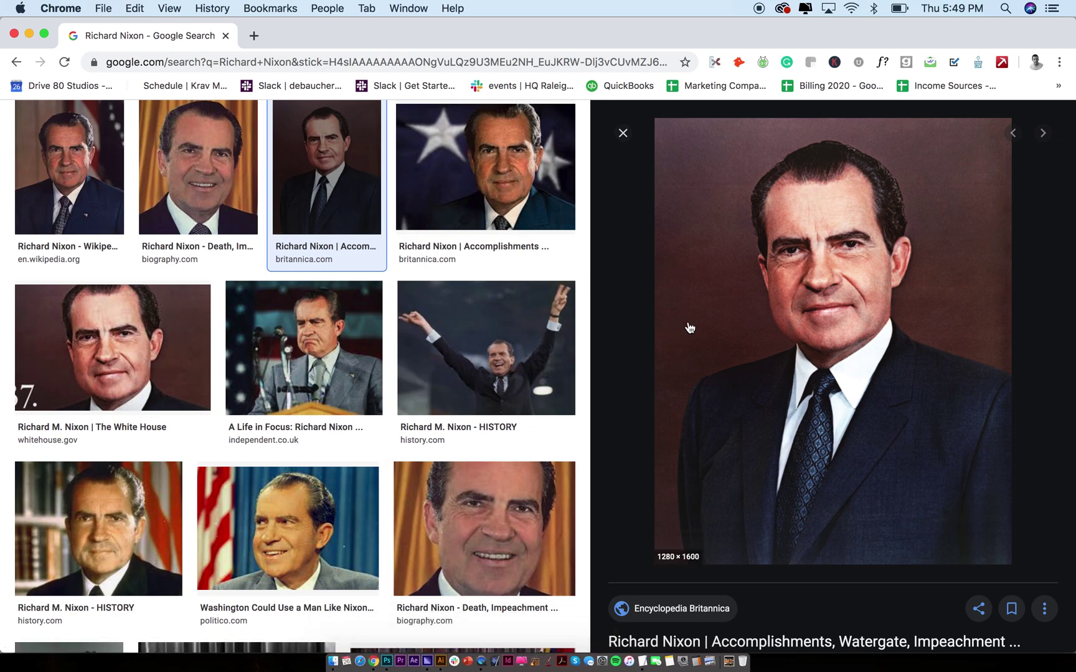
key(super+Tab)
key(super+Tab)
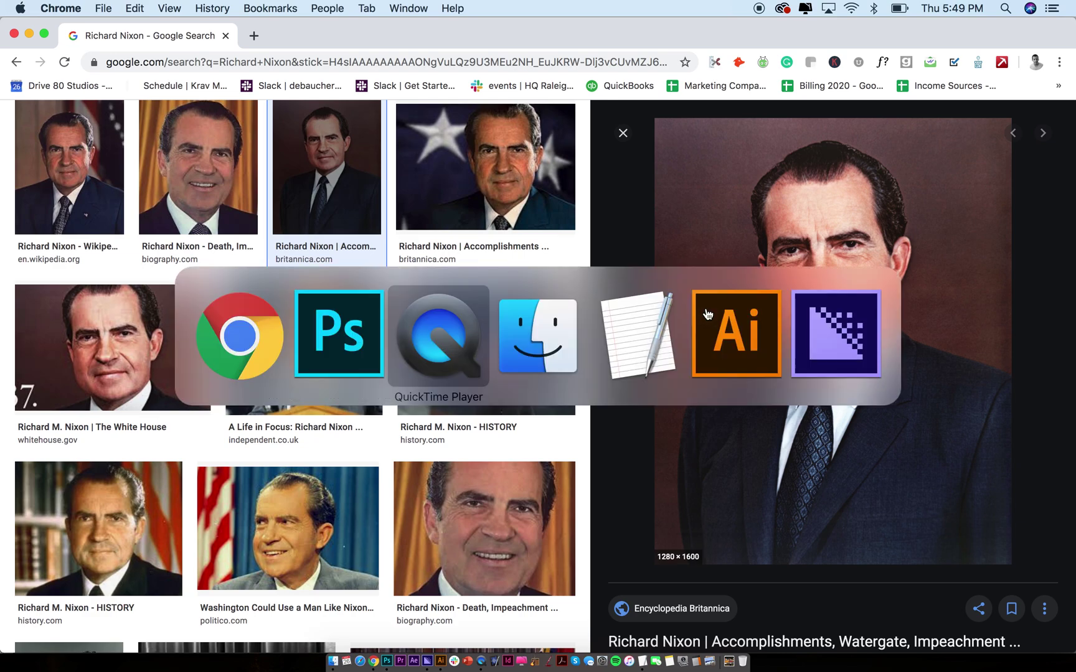
Return to Photoshop through the Cmd+Tab app switcher
key(super+Tab)
key(super+Tab)
key(super+Tab)
key(super+Tab)
key(super+Tab)
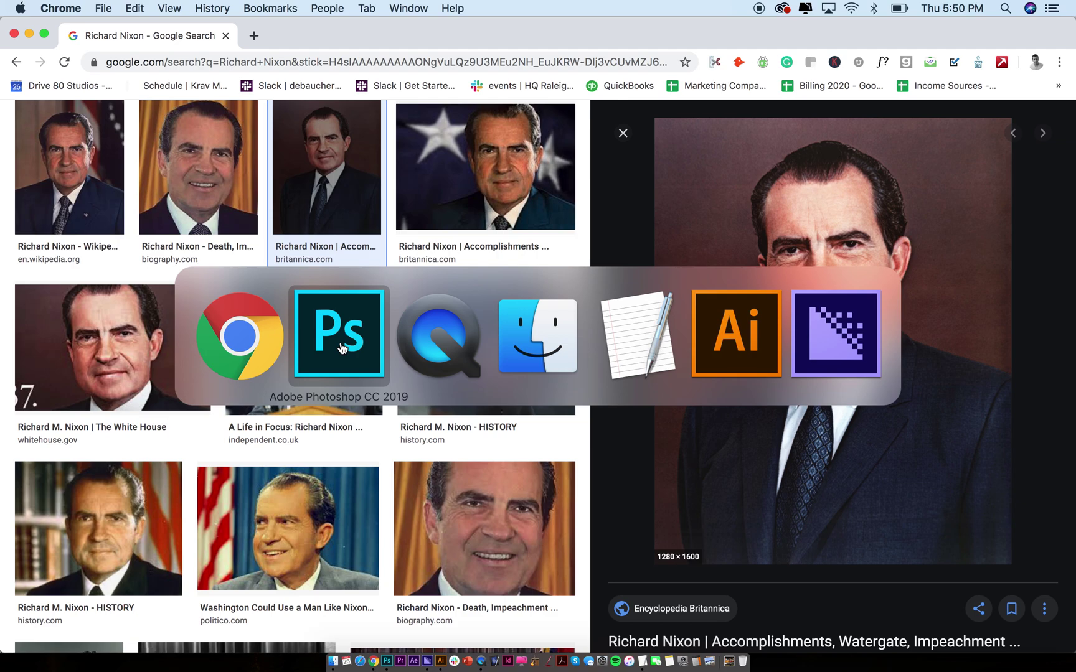
click(342, 349)
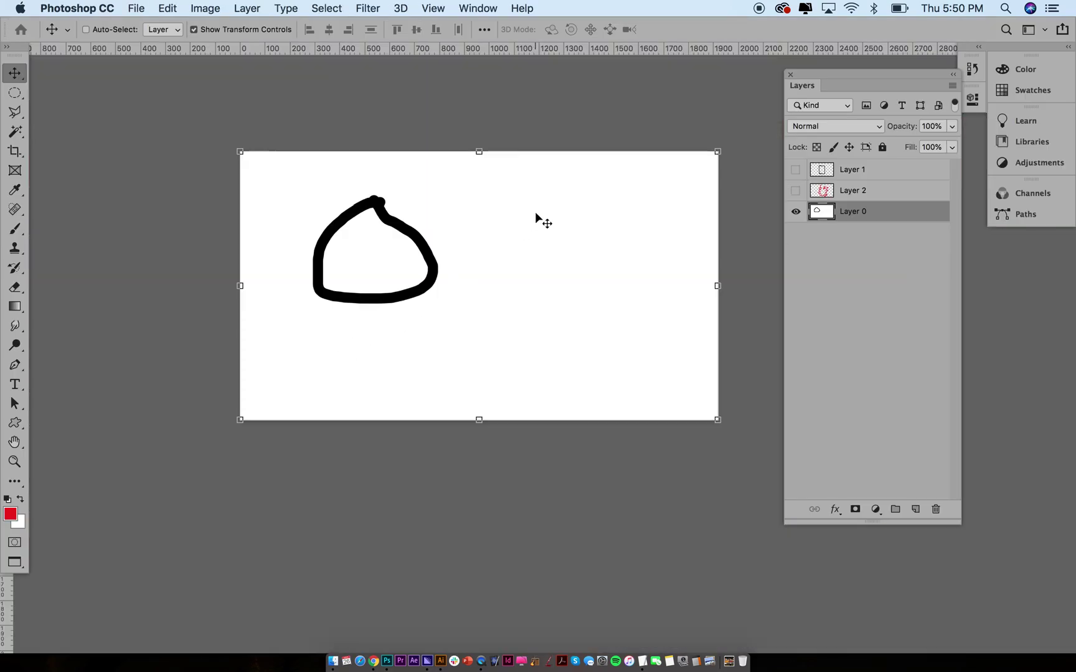
Paste the copied portrait as Layer 3 and shift it to the canvas's left side
click(109, 7)
mouse_move(167, 8)
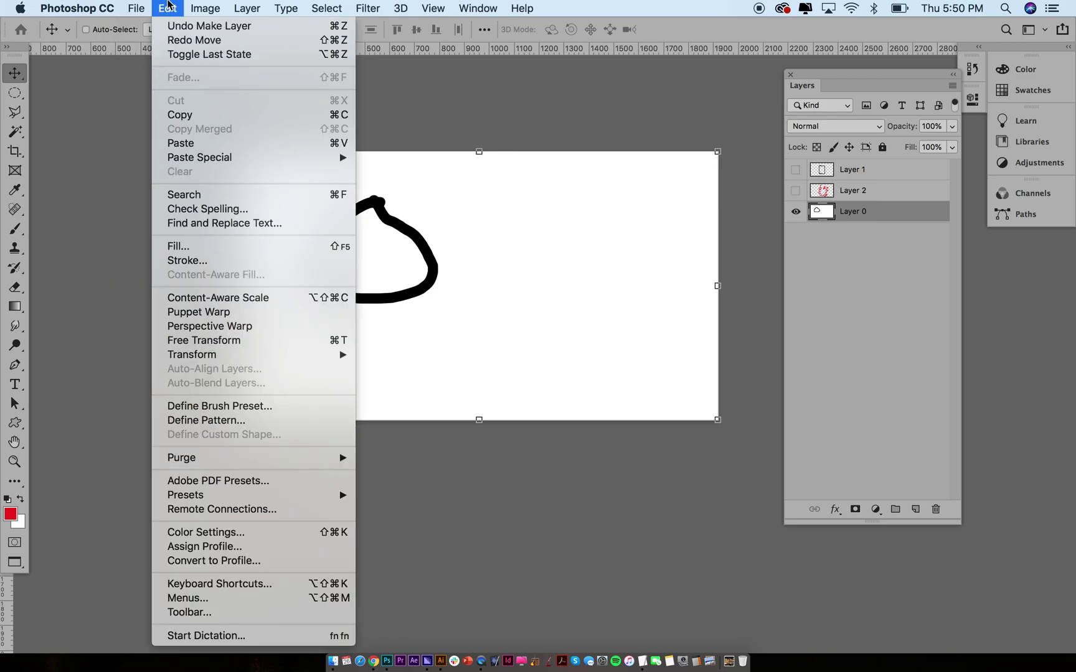
click(188, 142)
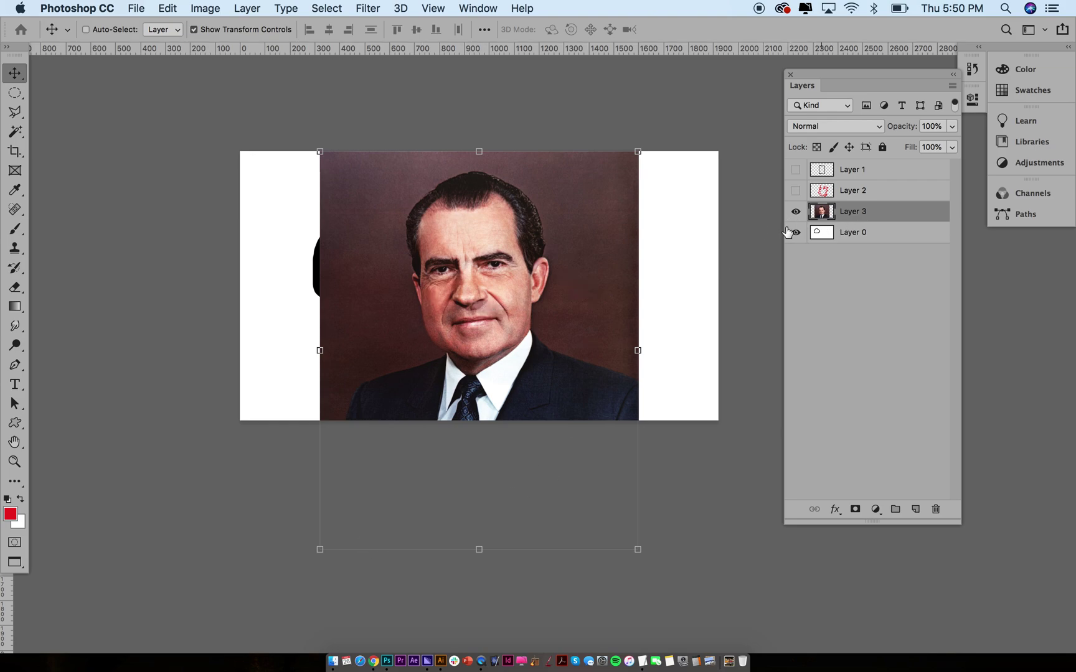
drag(495, 310, 405, 278)
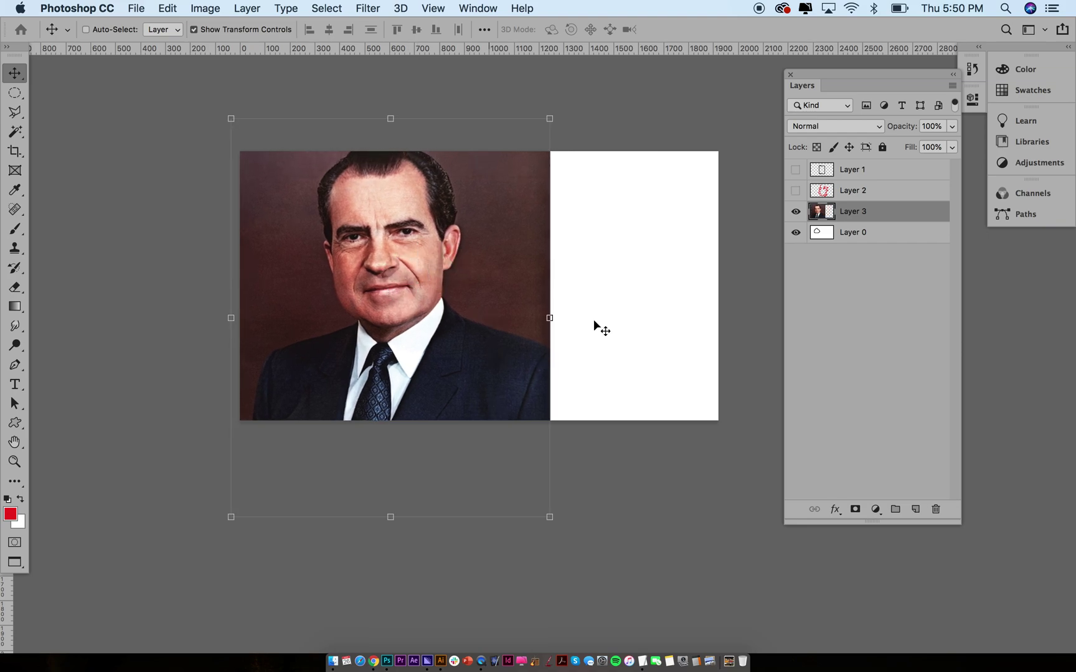
Undo a red test scribble and portrait move, then add an empty Layer 4 above the portrait
key(b)
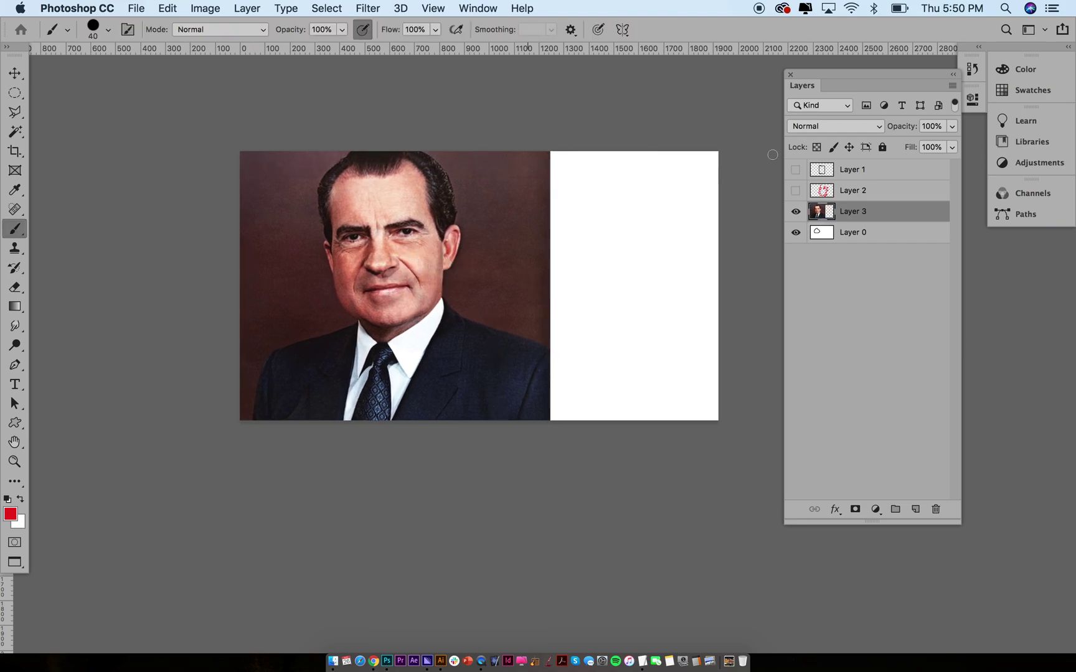
mouse_move(478, 223)
mouse_down()
mouse_move(478, 250)
mouse_move(377, 186)
mouse_move(469, 249)
mouse_up()
key(v)
mouse_move(388, 265)
mouse_down()
mouse_move(504, 321)
mouse_move(464, 286)
mouse_up()
key(super+z)
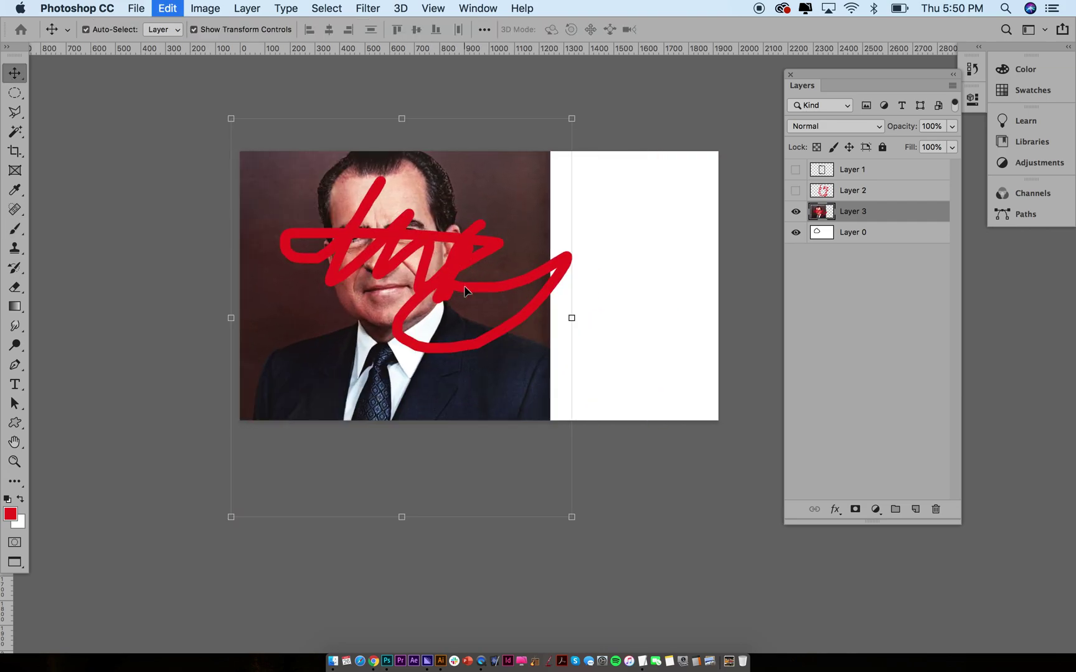
key(super+z)
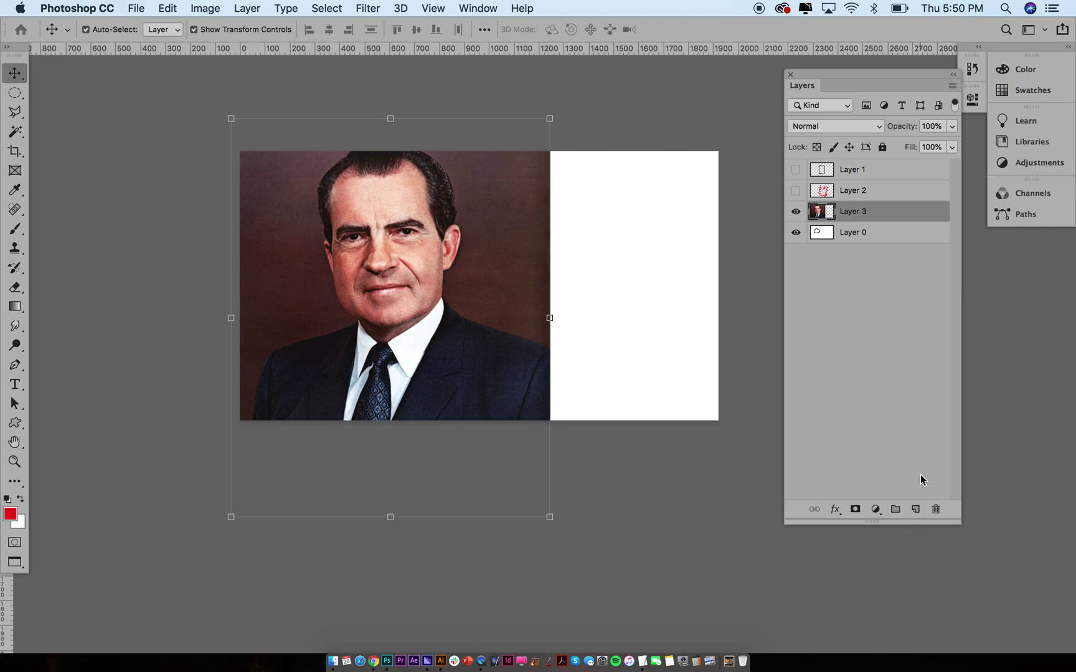
key(super+shift+alt+n)
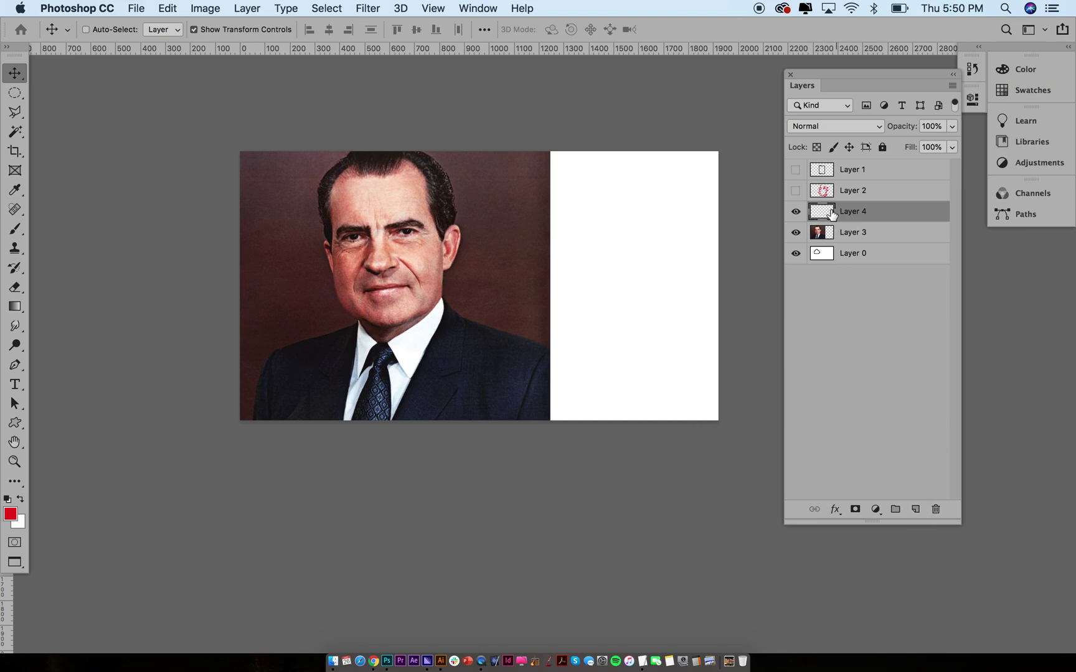
Hide the white Layer 0 while keeping the portrait visible, and select the regular Brush tool
drag(795, 232, 793, 269)
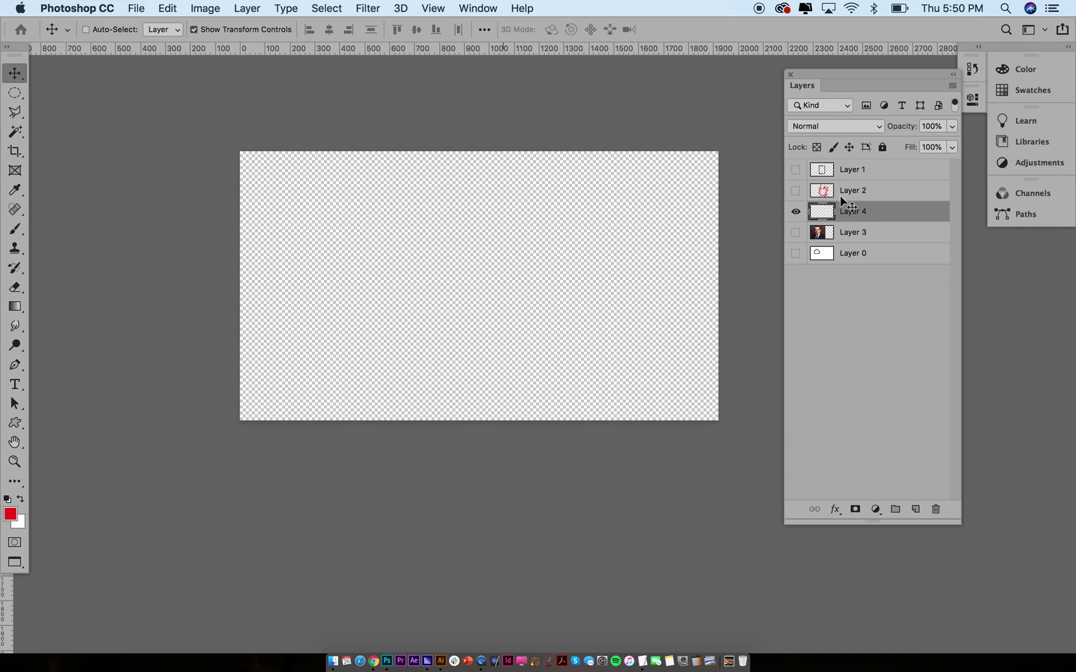
click(796, 232)
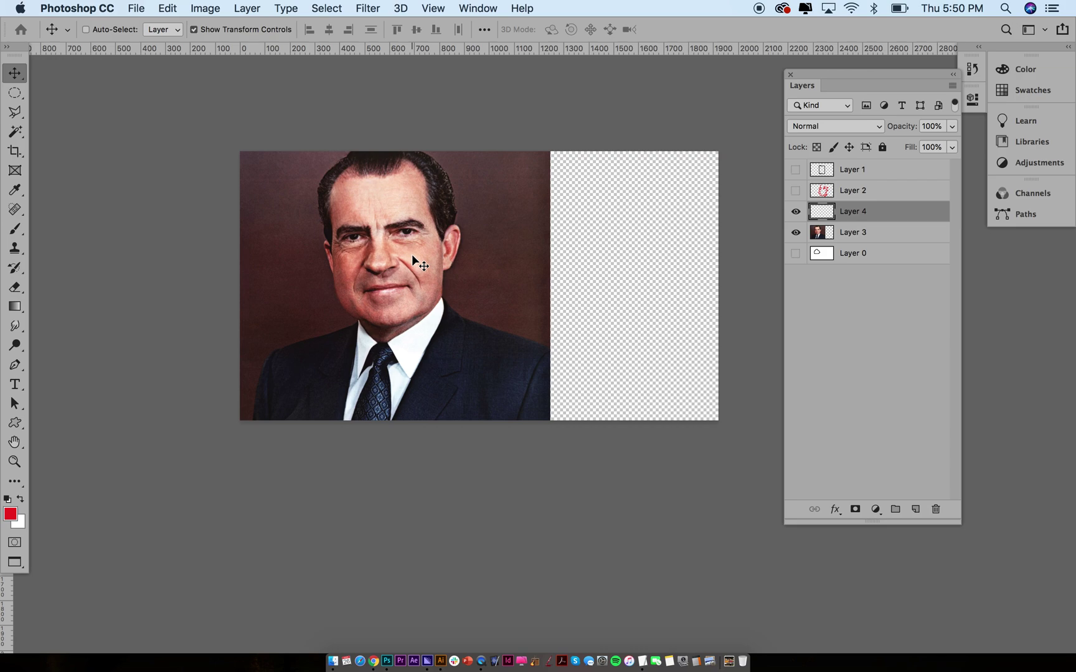
key(b)
click(17, 230)
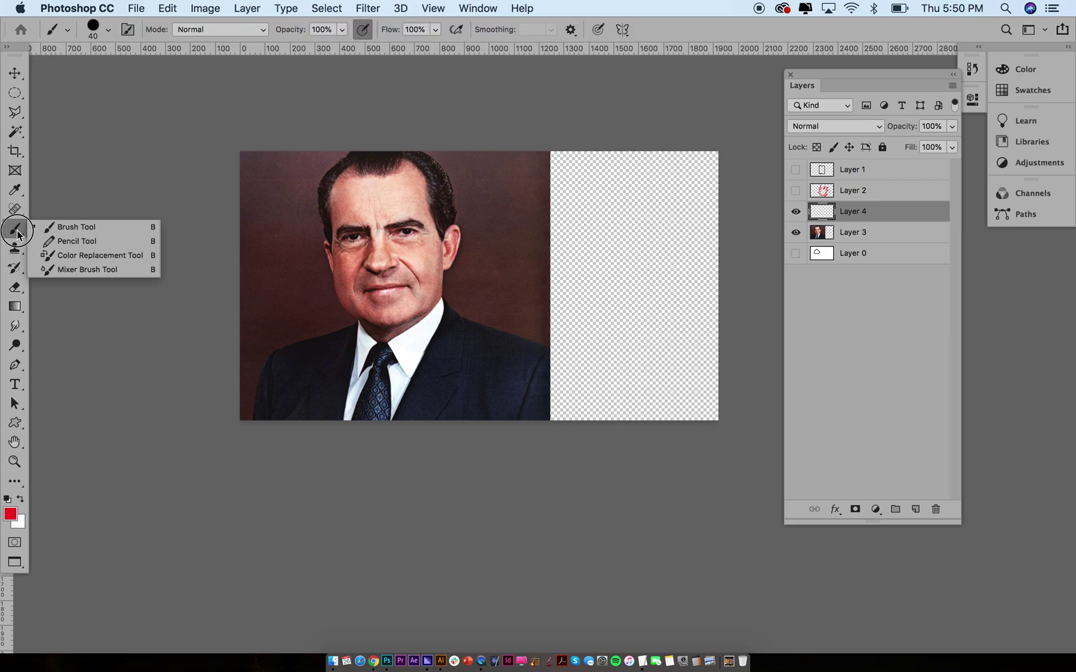
click(17, 230)
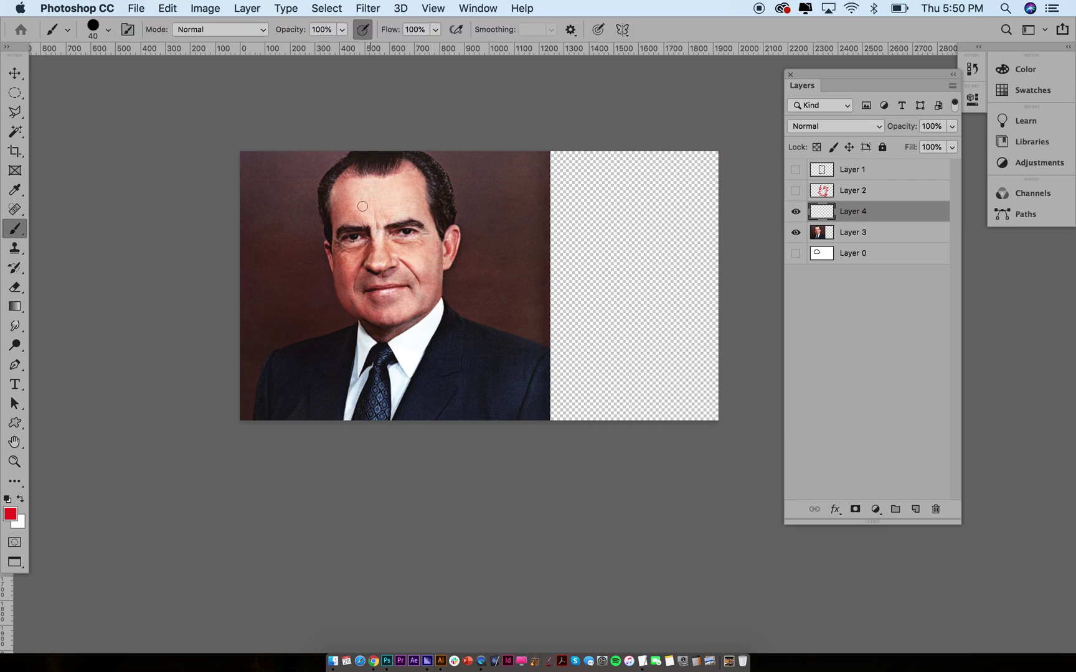
Shrink the brush size to 17 px
click(107, 30)
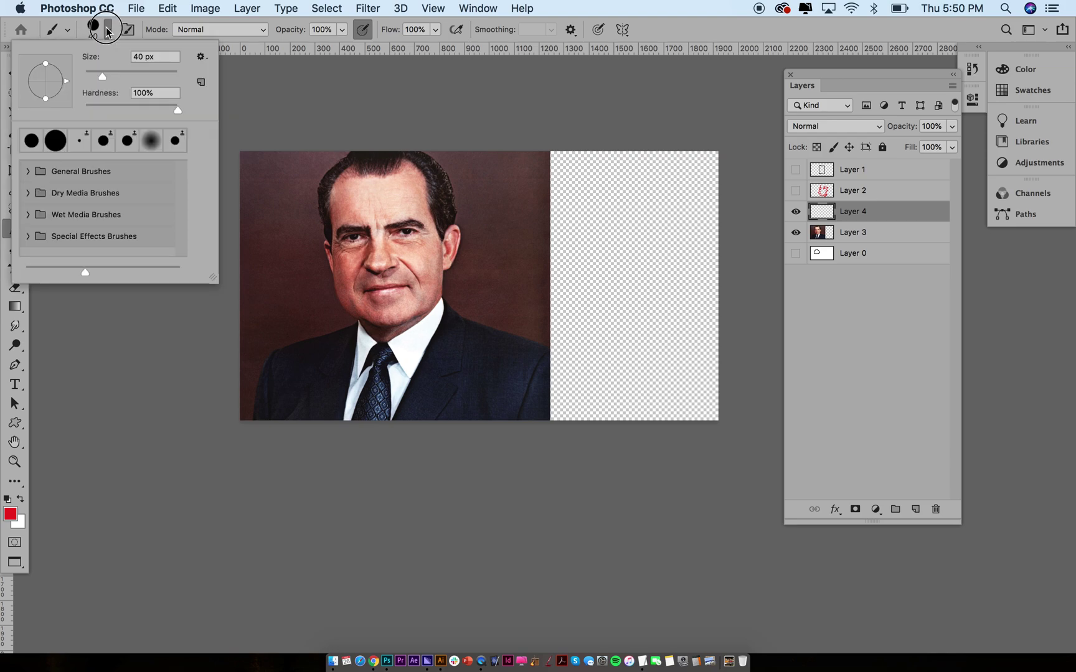
drag(98, 75, 94, 77)
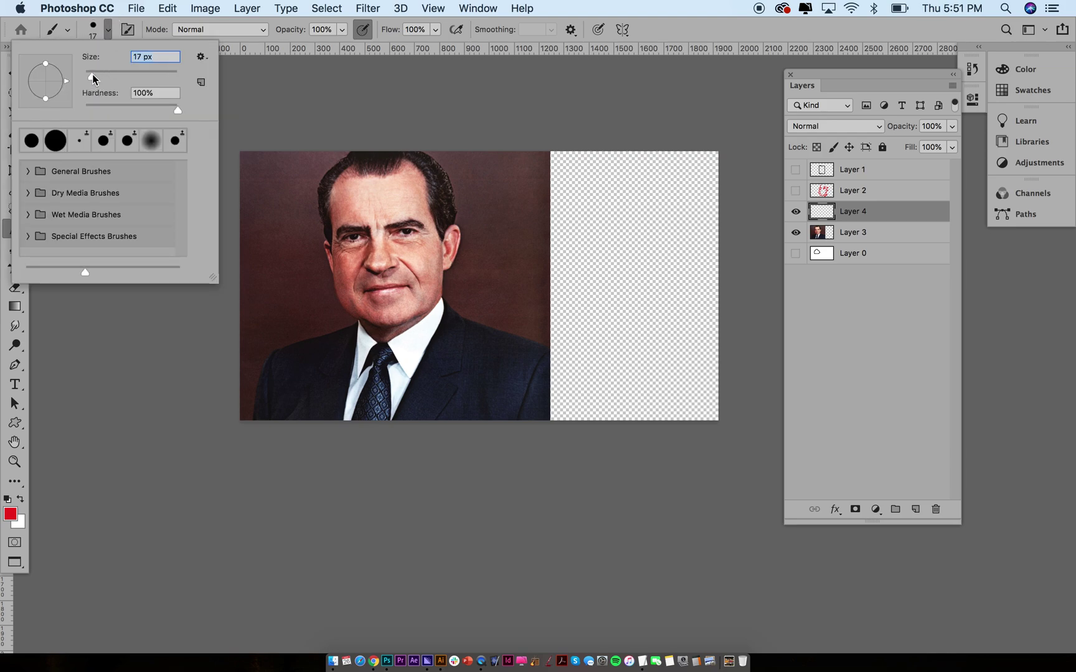
click(108, 28)
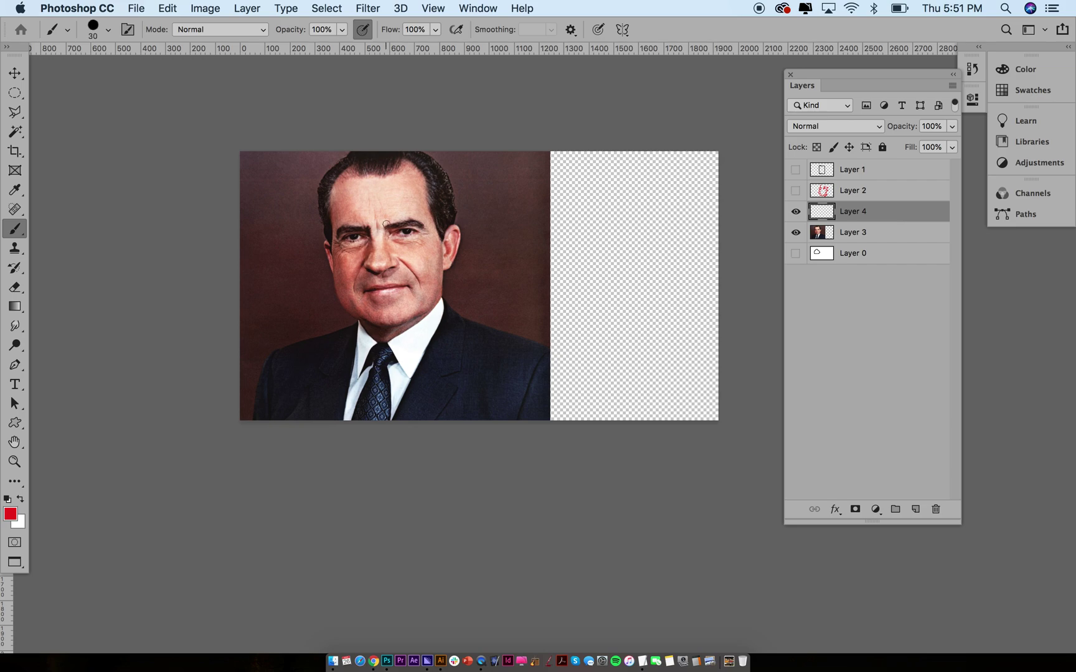
Paint red horns, a boxy outline, fan lines and an inner line on Layer 4
mouse_move(434, 161)
mouse_down()
mouse_move(455, 184)
mouse_move(440, 211)
mouse_up()
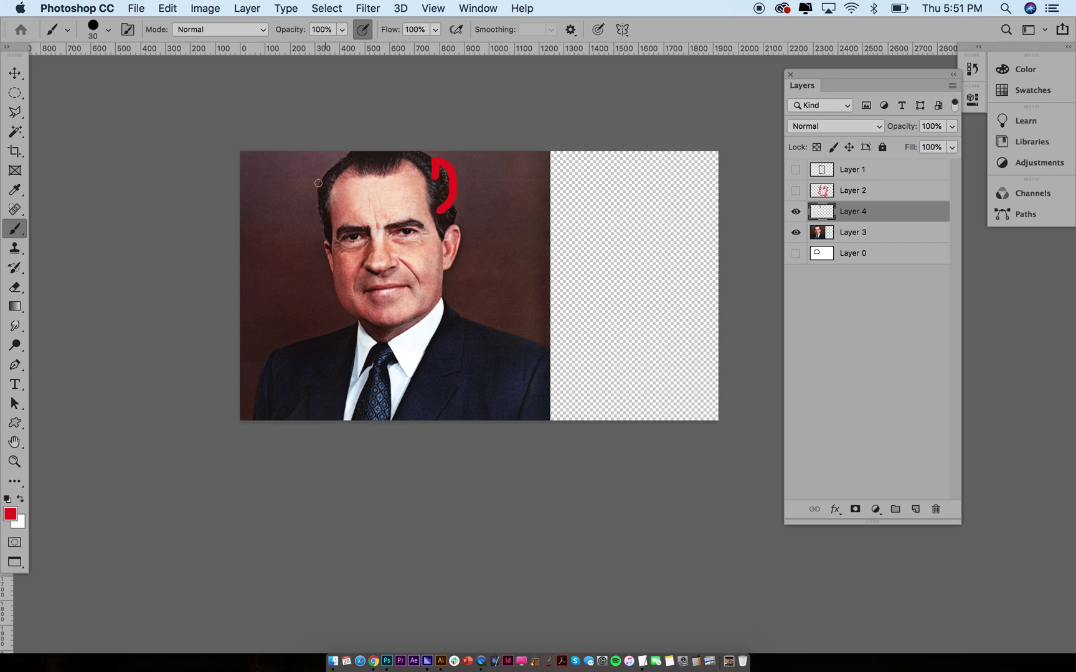
mouse_move(324, 184)
mouse_down()
mouse_move(307, 169)
mouse_move(291, 191)
mouse_move(324, 215)
mouse_up()
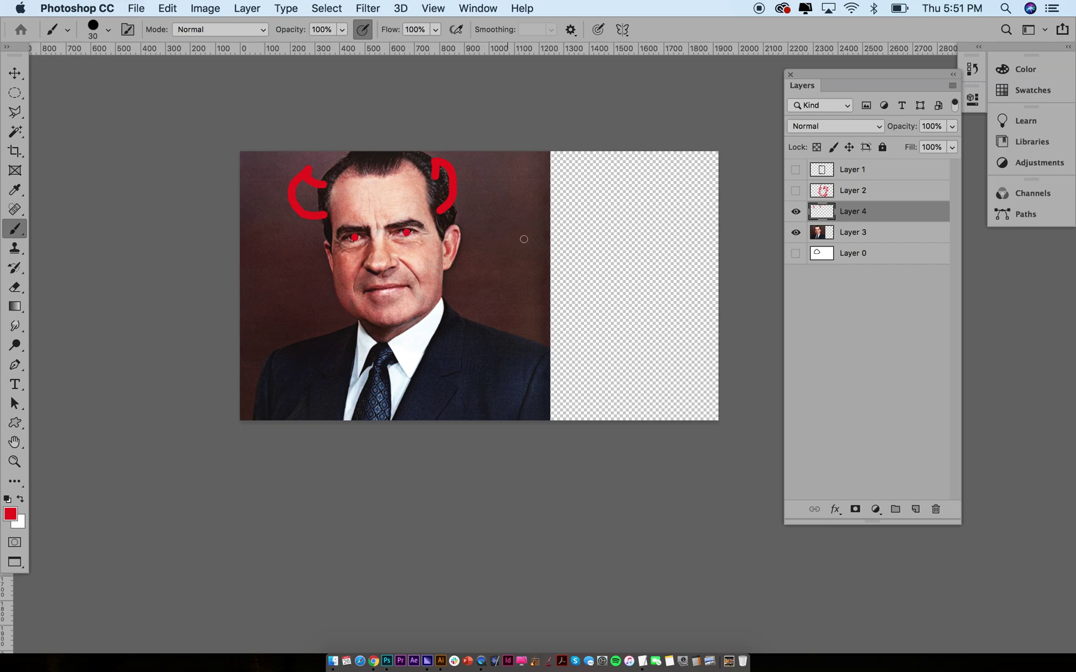
mouse_move(538, 233)
mouse_down()
mouse_move(483, 244)
mouse_move(484, 268)
mouse_move(521, 262)
mouse_move(528, 283)
mouse_move(557, 281)
mouse_move(567, 230)
mouse_move(542, 229)
mouse_move(485, 244)
mouse_move(476, 233)
mouse_move(464, 266)
mouse_move(479, 274)
mouse_move(460, 259)
mouse_move(366, 279)
mouse_up()
mouse_move(447, 264)
mouse_down()
mouse_move(379, 305)
mouse_move(430, 283)
mouse_move(409, 310)
mouse_up()
mouse_move(490, 254)
mouse_down()
mouse_move(550, 252)
mouse_move(526, 271)
mouse_move(562, 303)
mouse_move(600, 294)
mouse_move(517, 273)
mouse_move(460, 298)
mouse_move(553, 306)
mouse_move(519, 301)
mouse_move(604, 304)
mouse_move(659, 289)
mouse_up()
key(v)
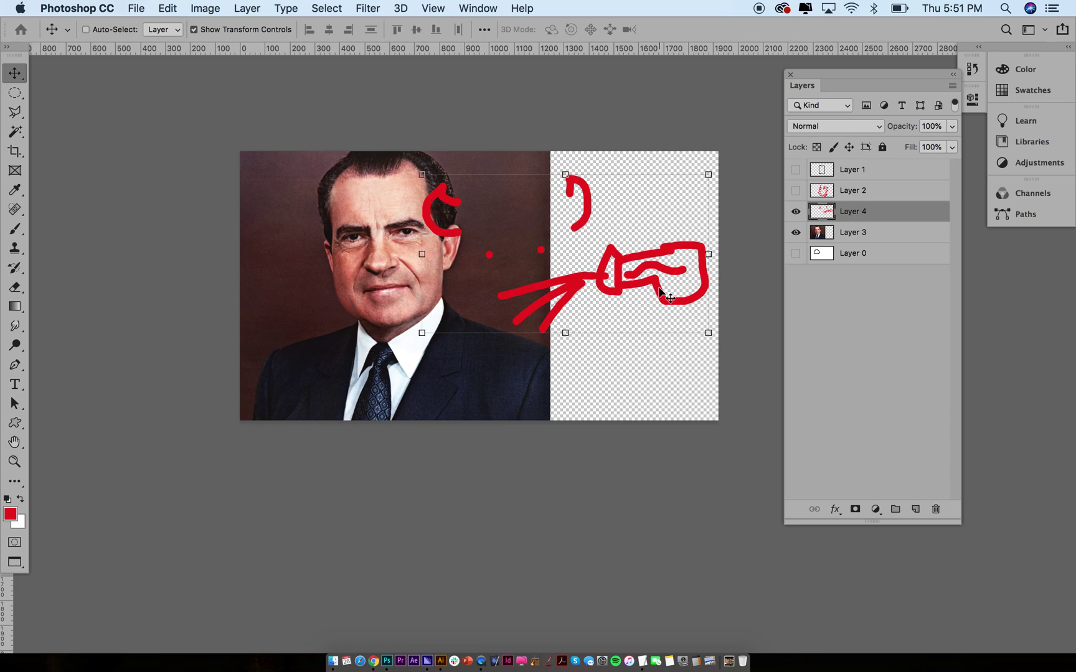
Erase the red box and arrow joint, then move the remaining red strokes back onto the face
key(e)
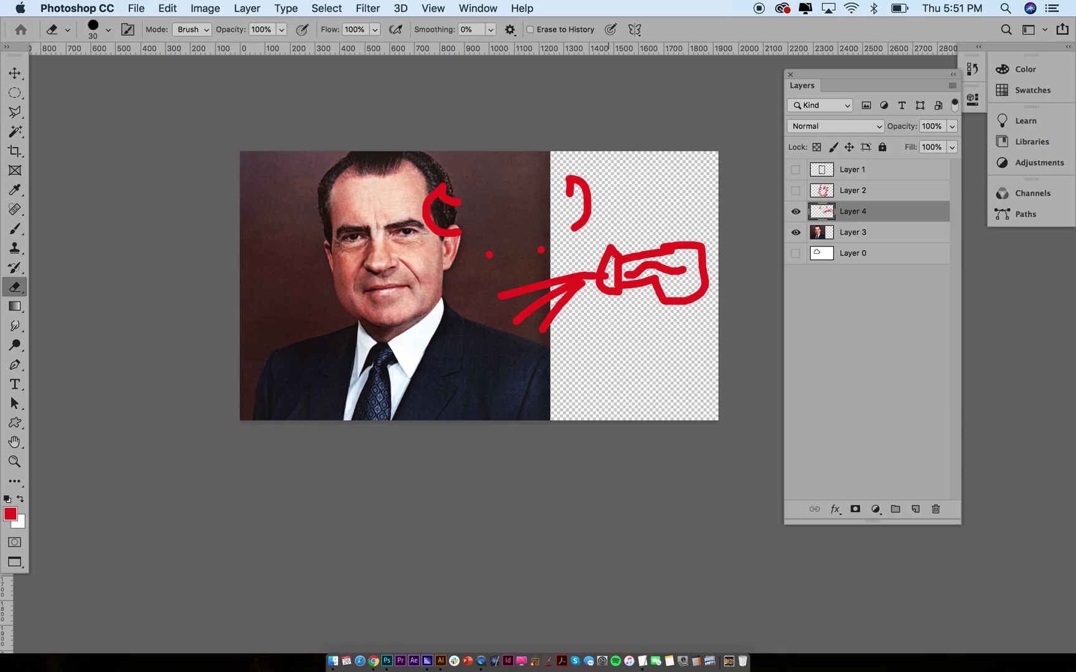
mouse_move(603, 255)
mouse_down()
mouse_move(619, 284)
mouse_move(605, 283)
mouse_move(634, 291)
mouse_move(625, 272)
mouse_move(641, 255)
mouse_move(703, 364)
mouse_move(661, 258)
mouse_move(675, 252)
mouse_move(706, 301)
mouse_move(709, 330)
mouse_up()
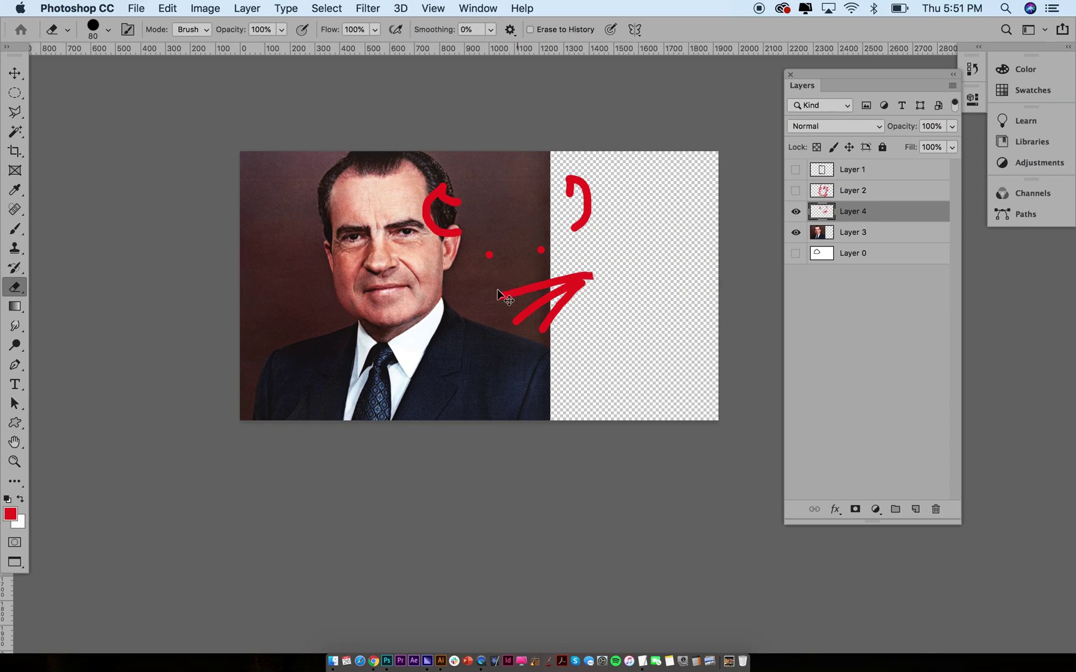
key(v)
drag(507, 284, 384, 274)
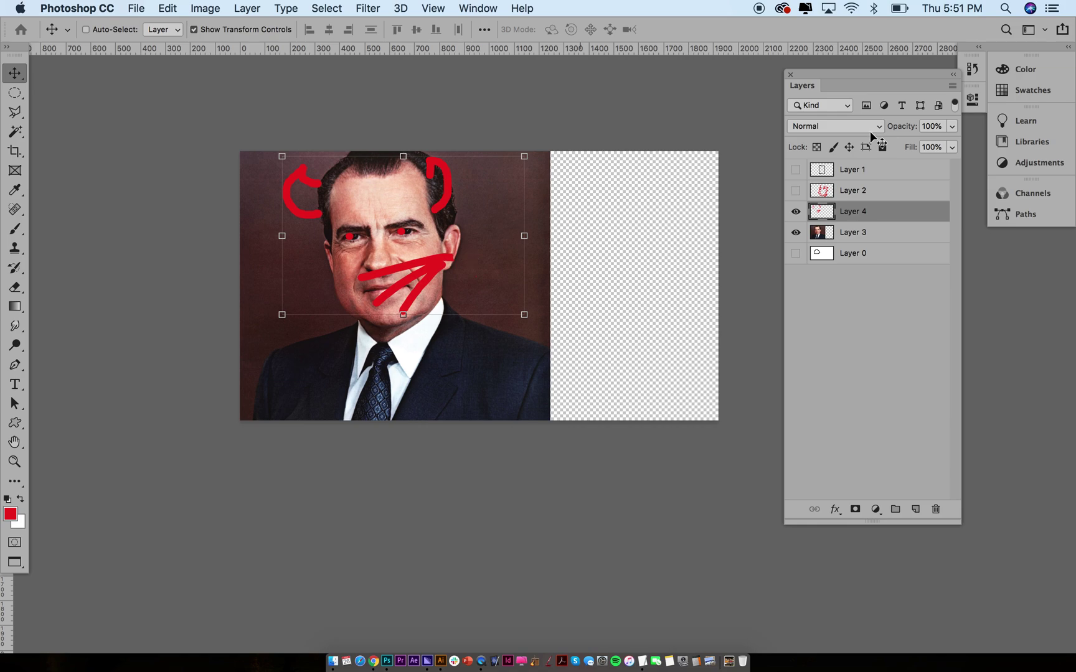
Delete Layers 1, 2, 3 and 4, leaving only the hidden Layer 0
click(852, 175)
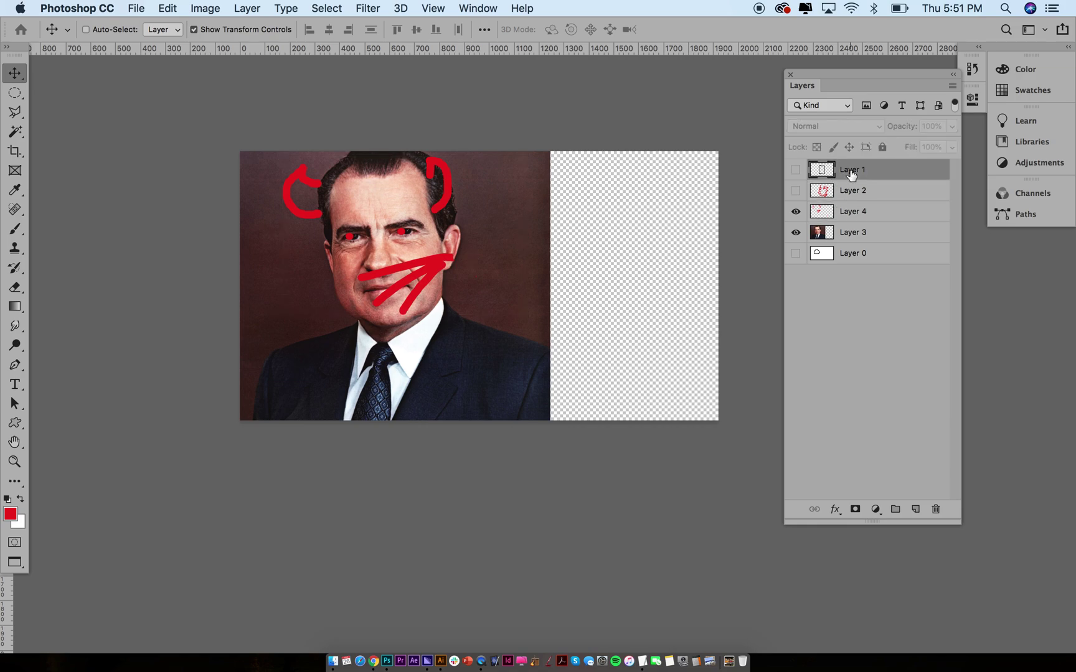
drag(852, 175, 853, 234)
shift+click(853, 233)
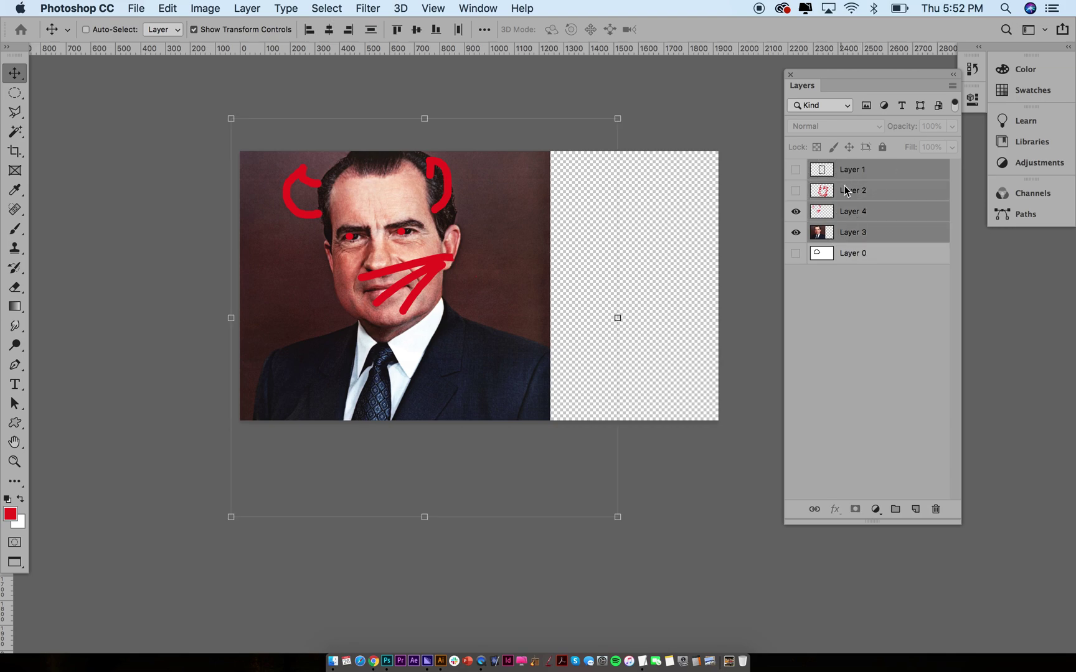
click(935, 509)
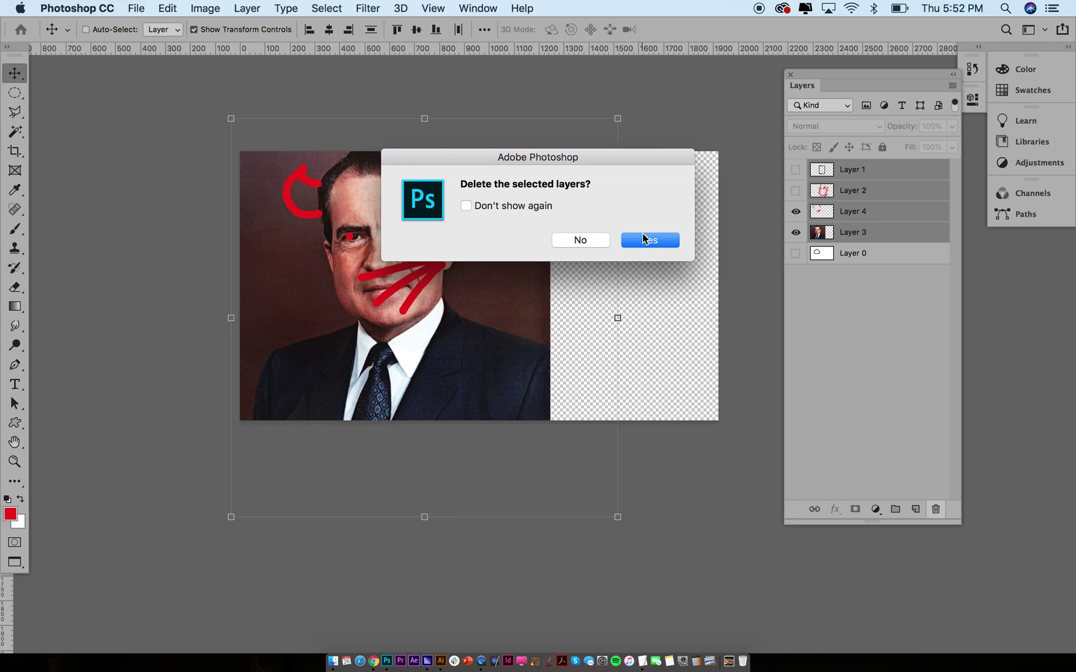
key(Escape)
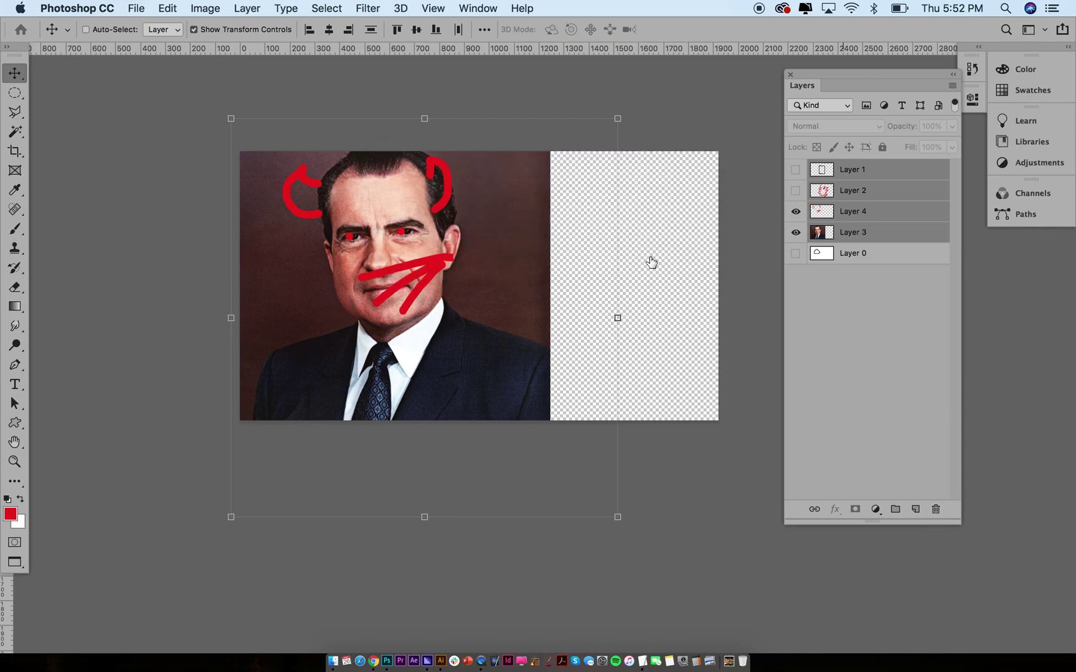
alt+click(937, 513)
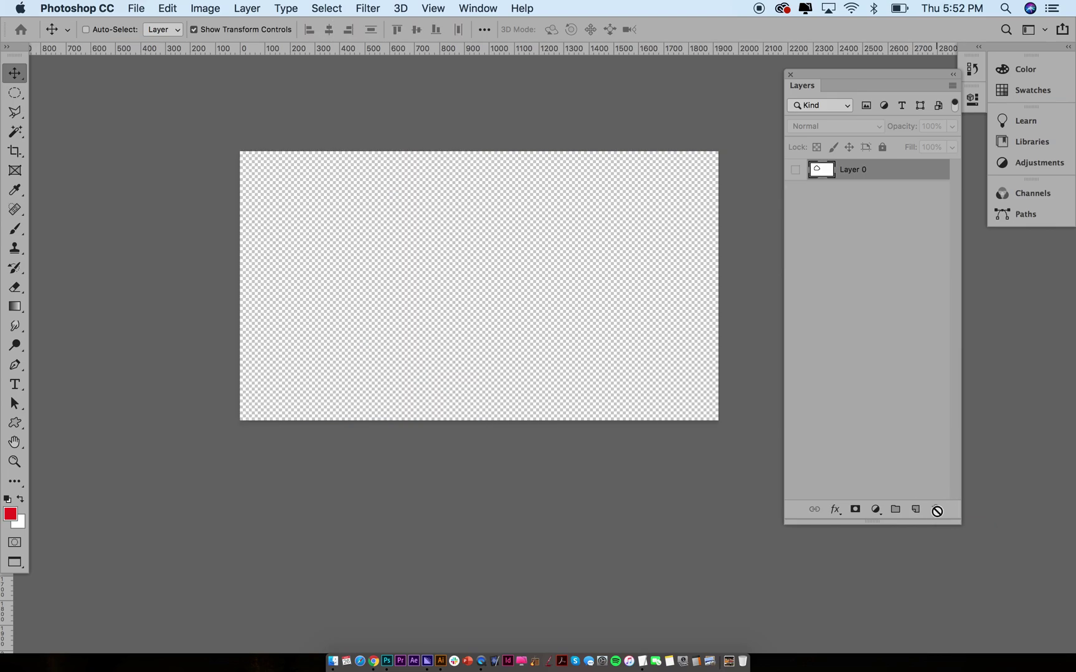
Show Layer 0, fill it with white, and add a new empty Layer 1 above it
click(796, 170)
click(820, 174)
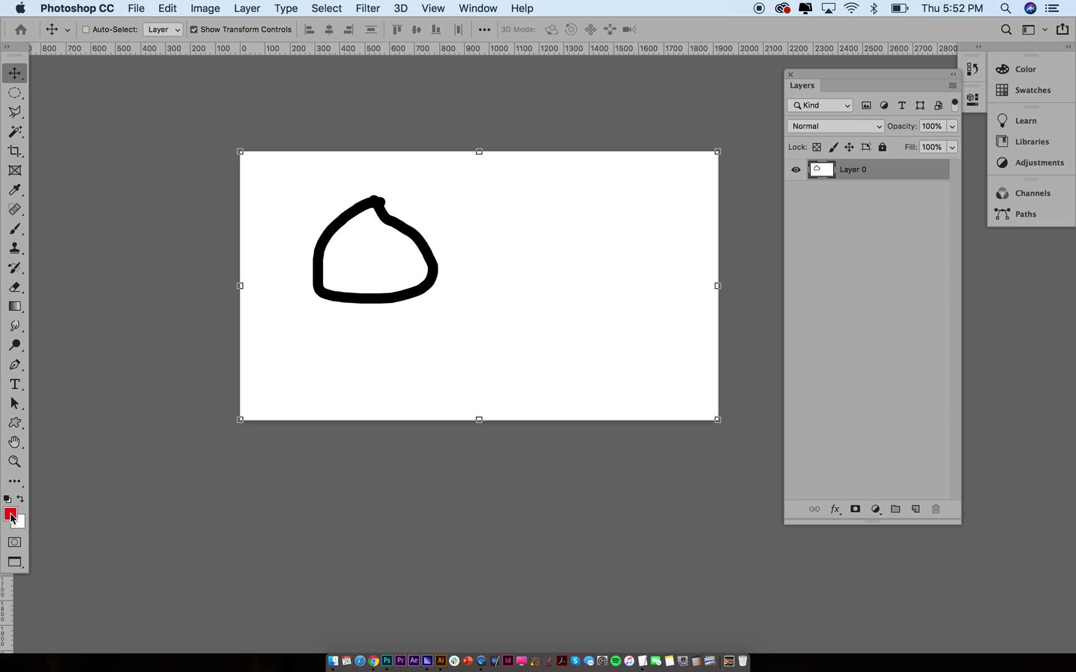
key(x)
key(x)
key(x)
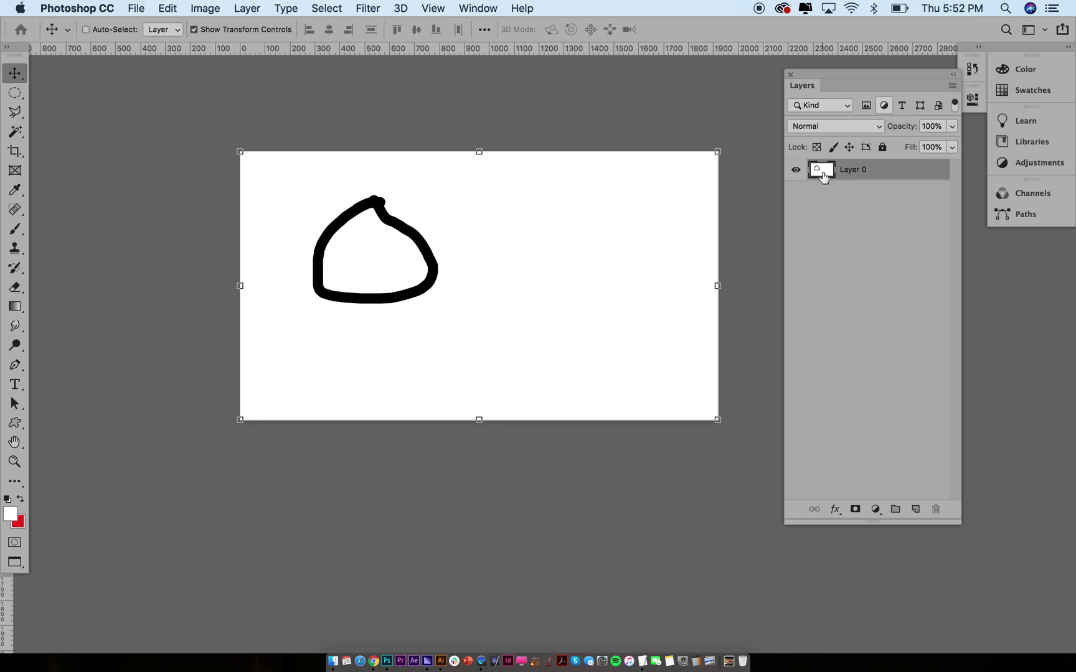
click(136, 8)
mouse_move(165, 13)
click(200, 247)
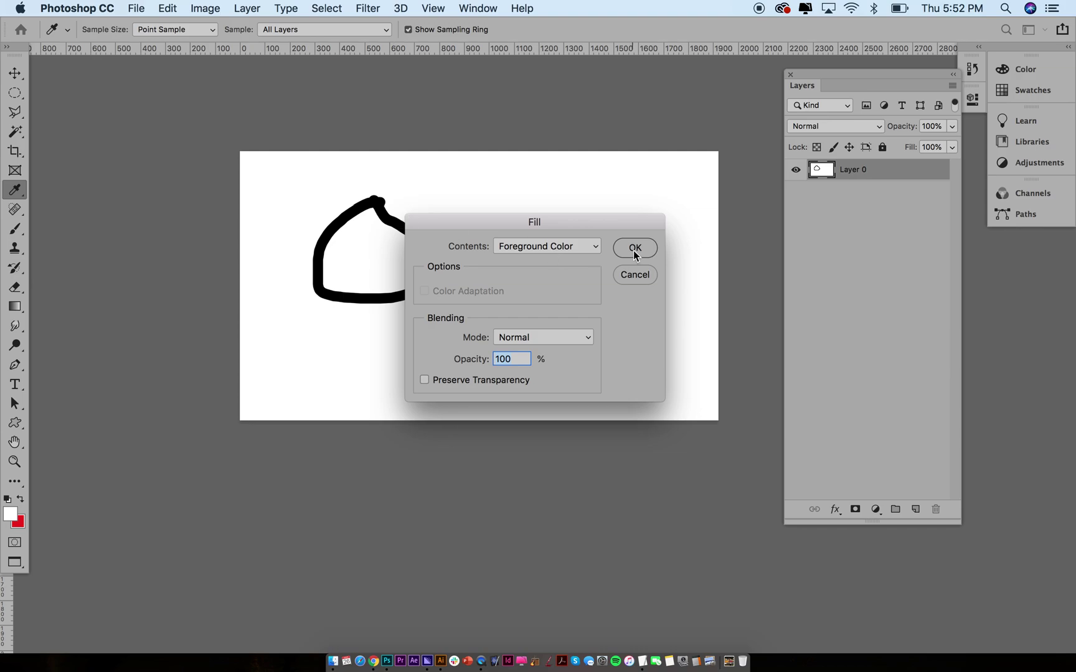
click(635, 248)
key(v)
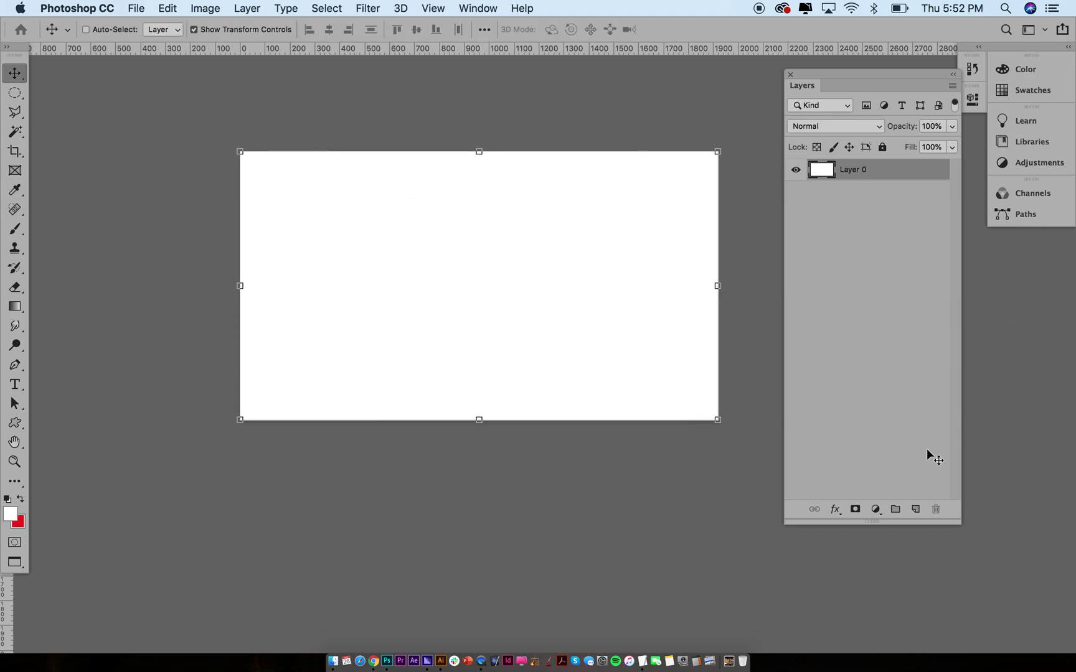
click(915, 511)
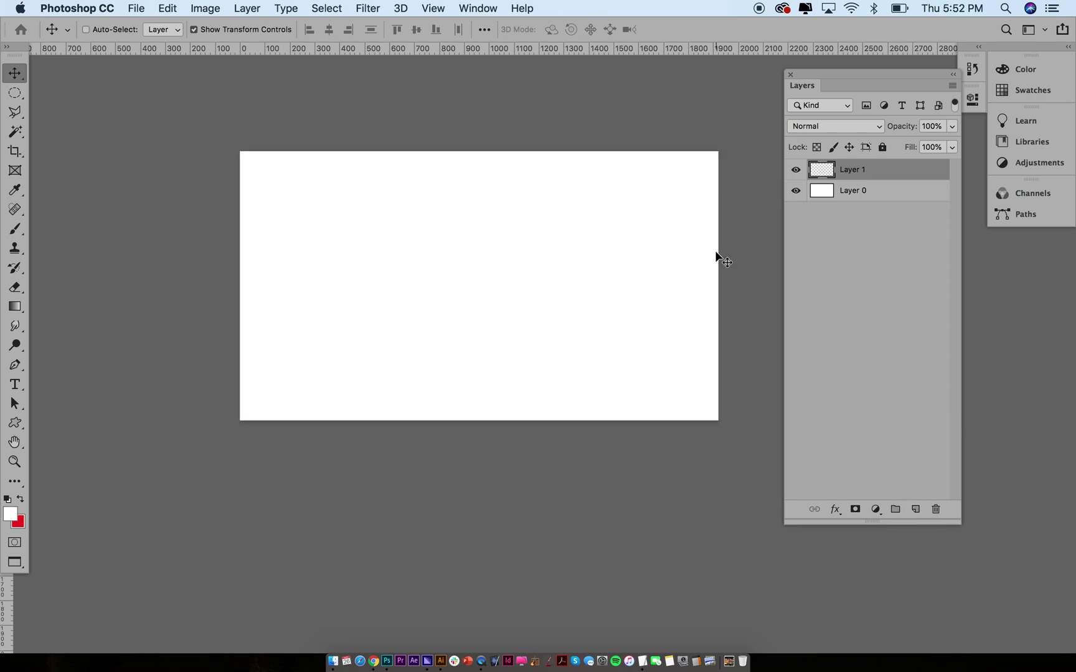
Brush a red zigzag scribble on a new Layer 2
key(super)
key(super+shift+alt+n)
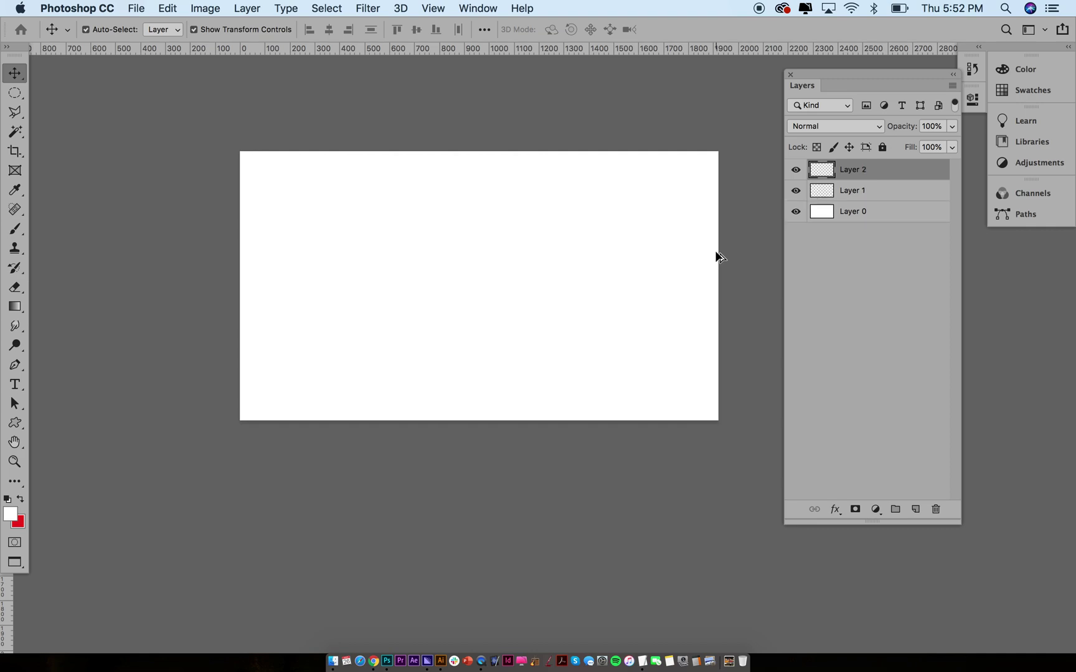
key(b)
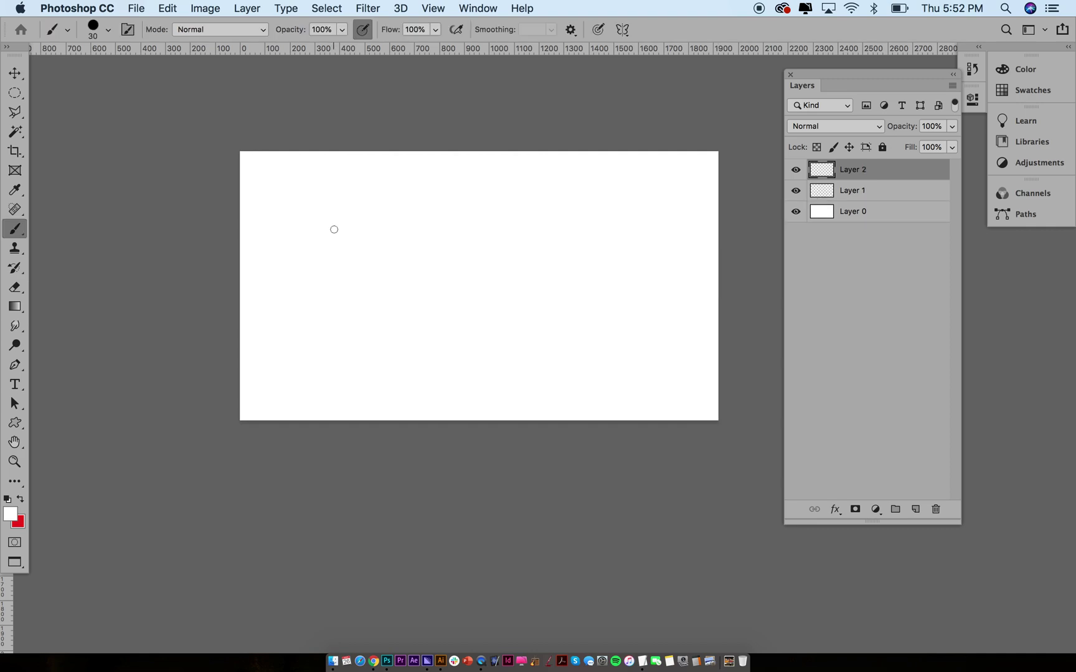
key(x)
mouse_move(336, 212)
mouse_down()
mouse_move(441, 285)
mouse_move(509, 280)
mouse_move(541, 300)
mouse_move(601, 288)
mouse_up()
Paint a dark maroon (5d3131) shoe outline stroke on Layer 1
click(831, 193)
key(x)
click(11, 512)
click(776, 262)
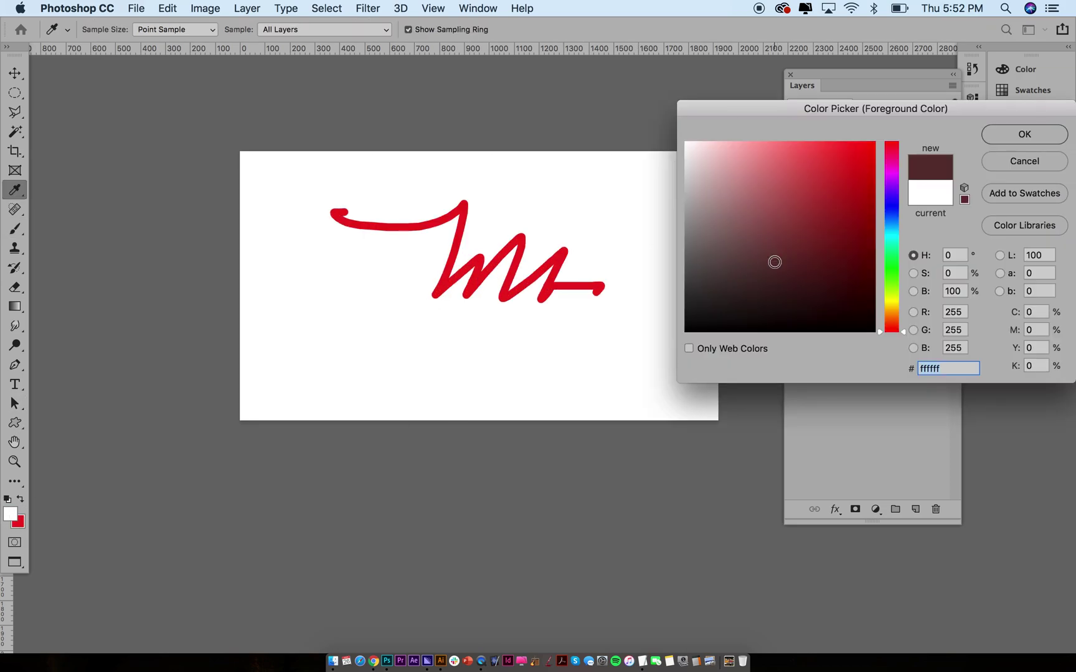
click(1019, 133)
mouse_move(341, 242)
mouse_down()
mouse_move(608, 350)
mouse_move(611, 274)
mouse_move(566, 310)
mouse_move(561, 291)
mouse_up()
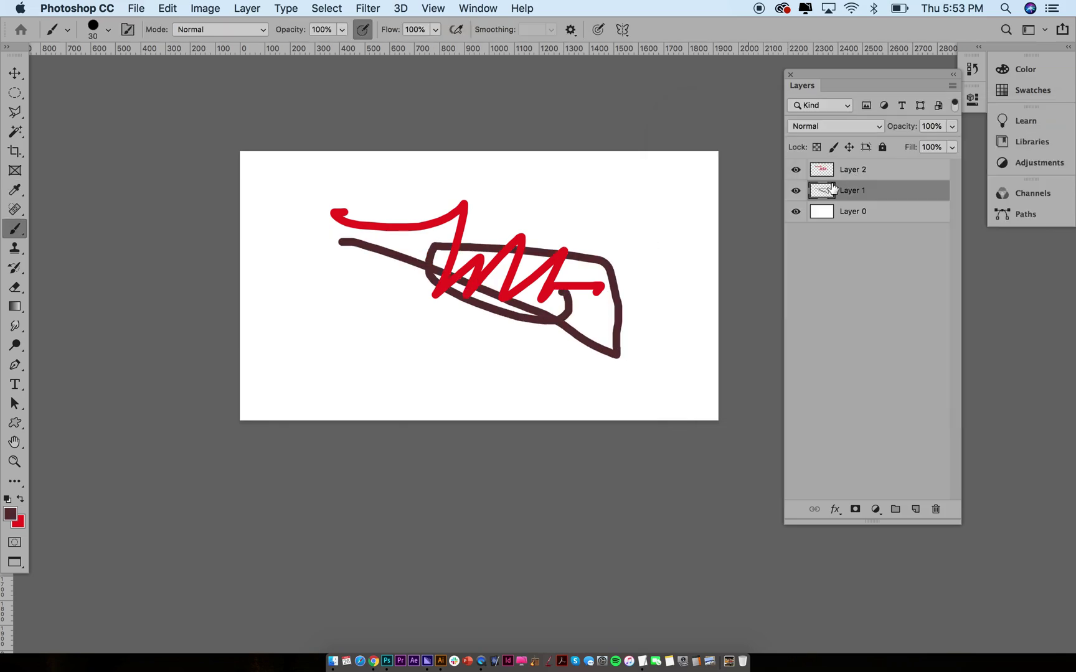
Reposition the red scribble on Layer 2 over the shoe outline
click(824, 171)
key(v)
mouse_move(489, 274)
mouse_down()
mouse_move(584, 286)
mouse_move(494, 290)
mouse_move(483, 278)
mouse_move(500, 290)
mouse_up()
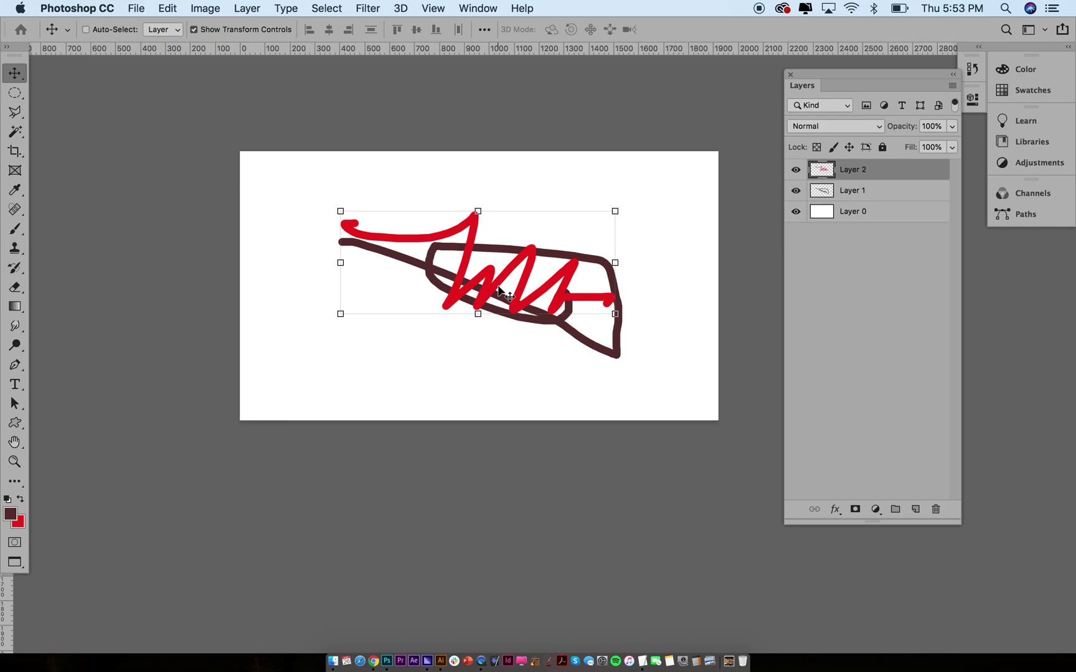
click(15, 93)
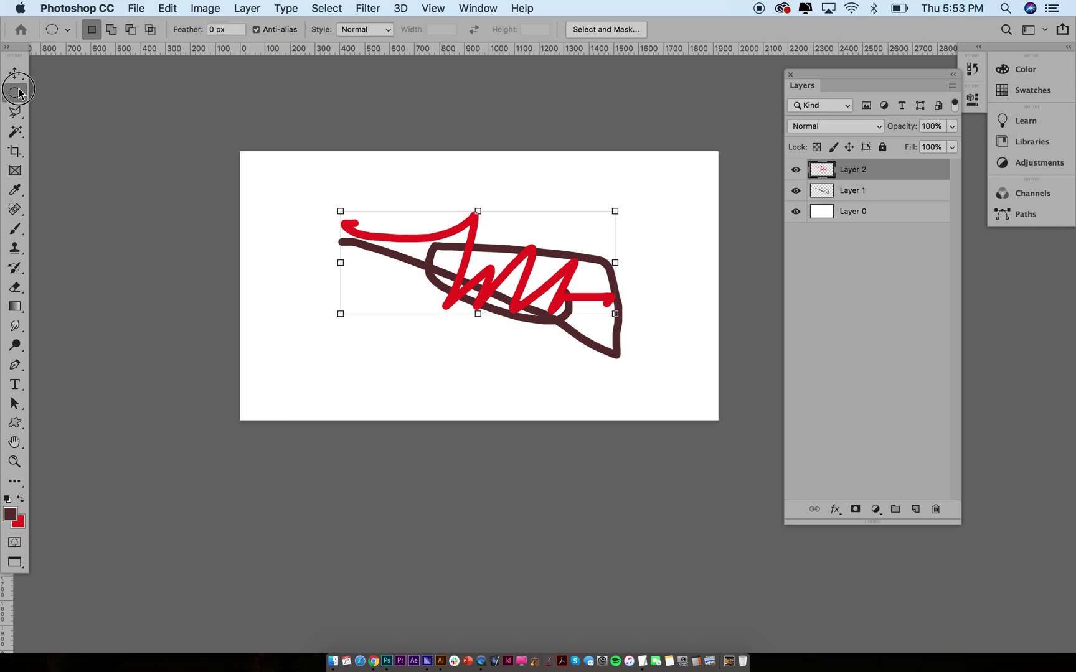
click(15, 115)
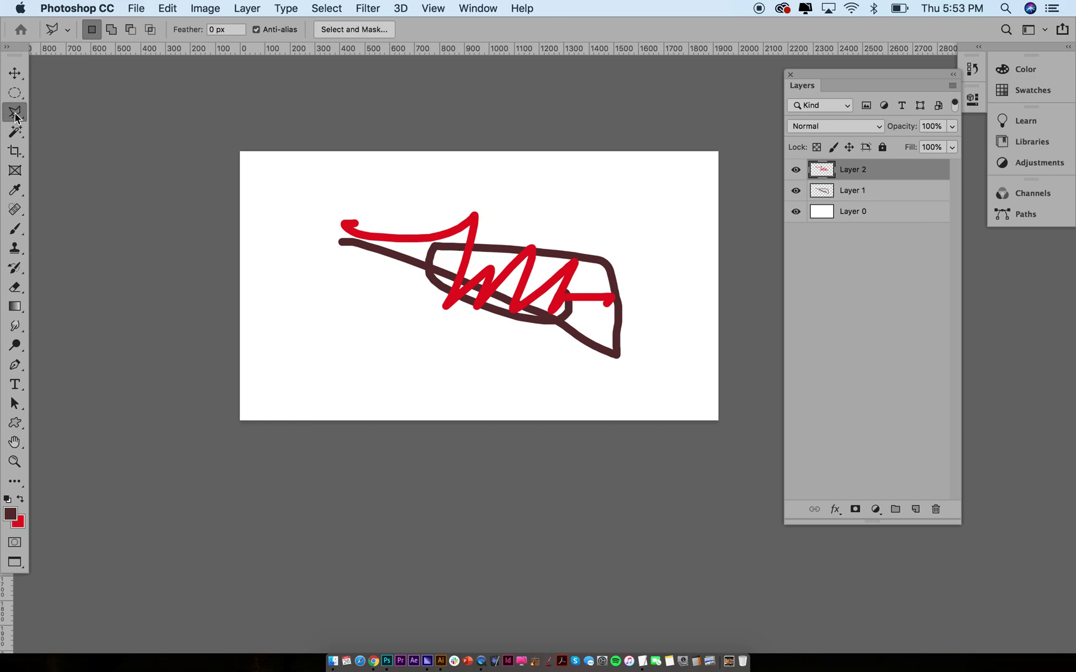
click(15, 152)
click(16, 192)
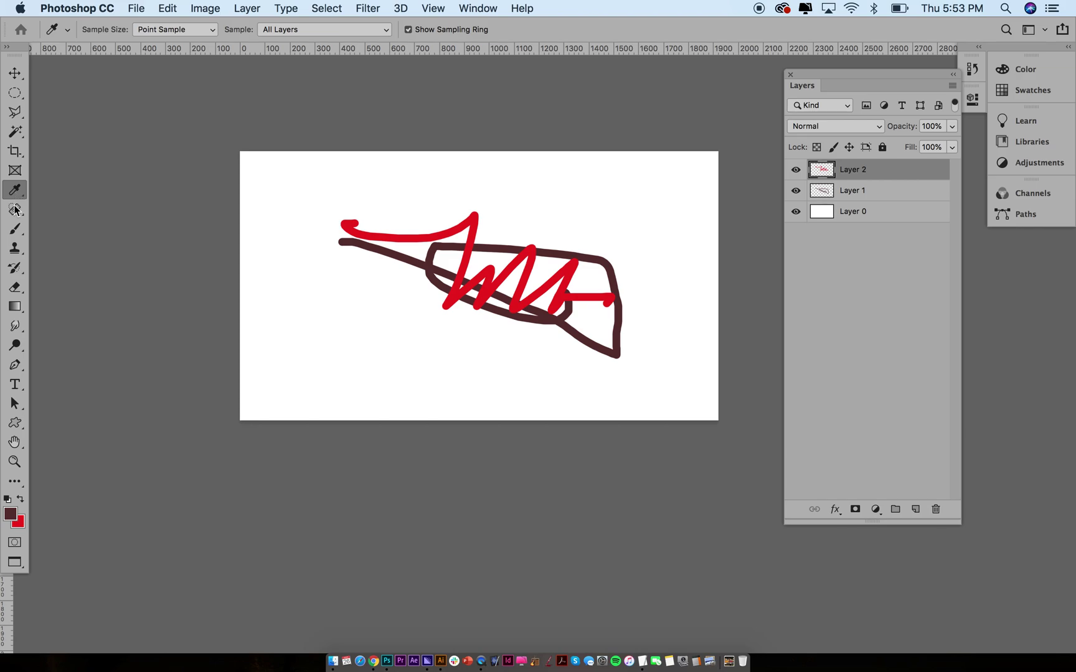
click(15, 232)
click(15, 250)
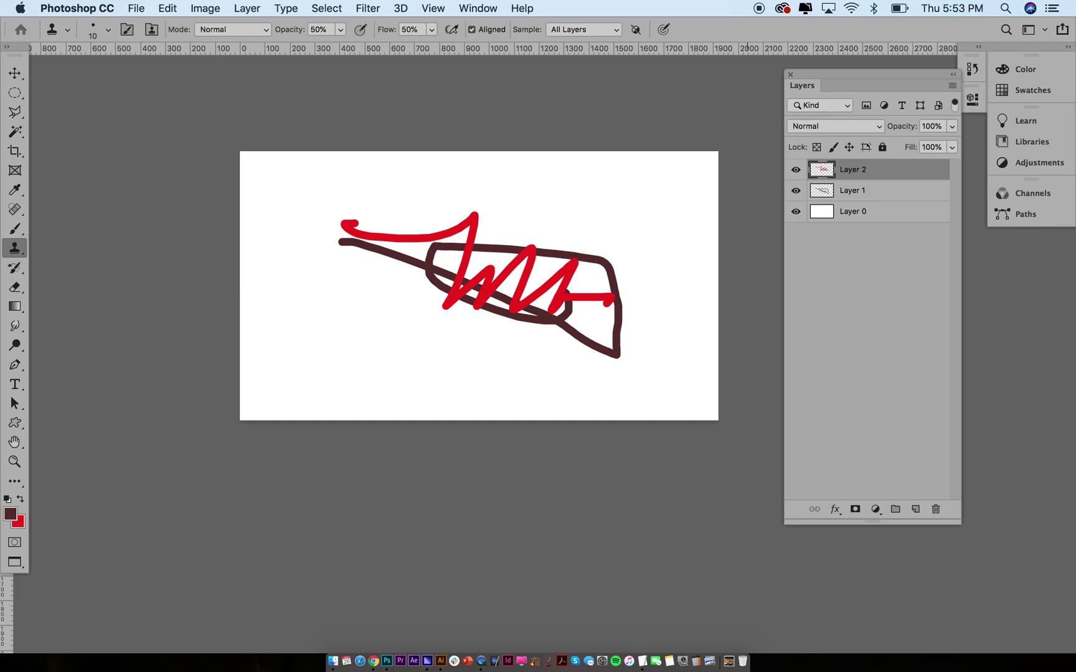
Add 'DRIVE80.COM' text and move it inside the canvas bottom
key(t)
click(366, 358)
text(DRive80.c)
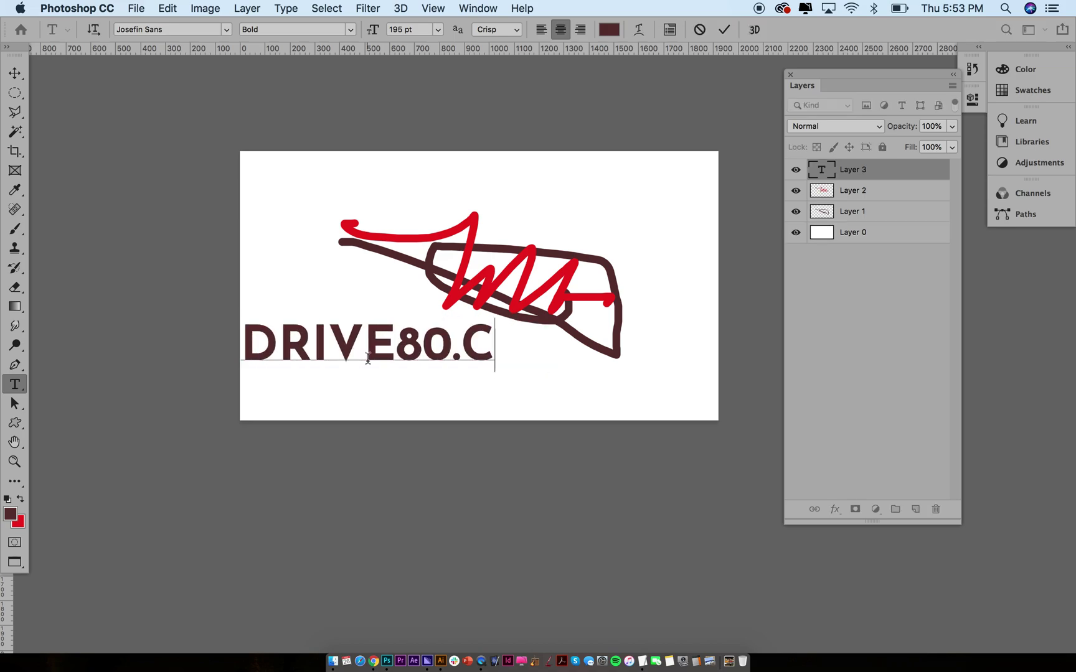
text(om)
key(super+Return)
key(v)
drag(322, 271, 410, 313)
Add 'MIKE' text positioned left of the shoe
key(t)
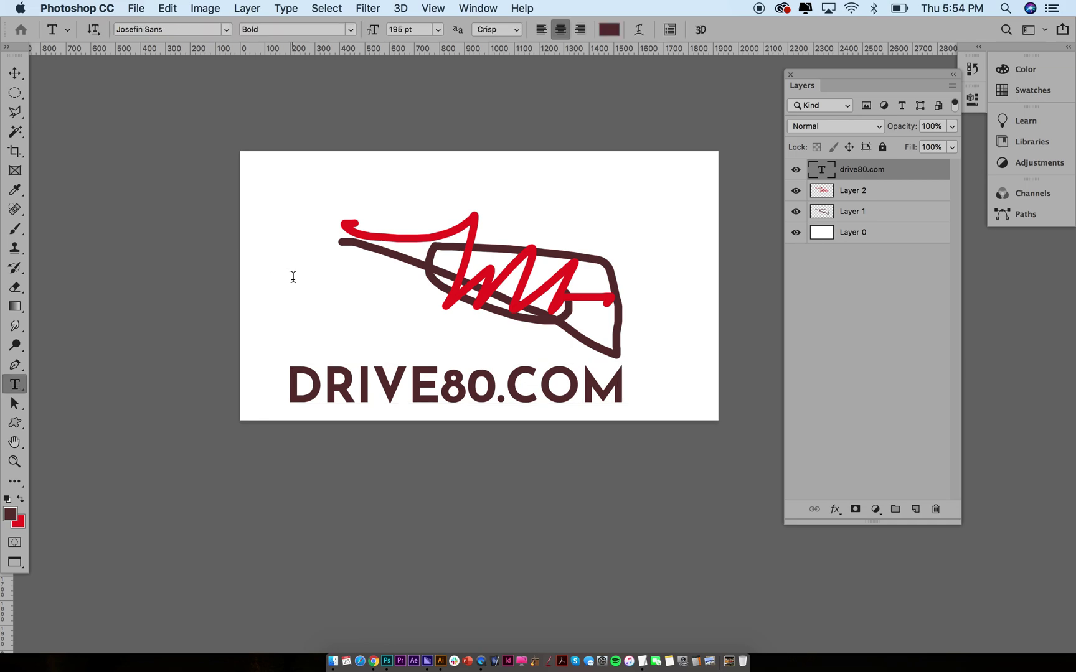
click(292, 278)
key(super+Return)
key(v)
drag(301, 262, 323, 279)
alt+drag(333, 274, 330, 313)
key(t)
double_click(331, 313)
key(super+Return)
key(v)
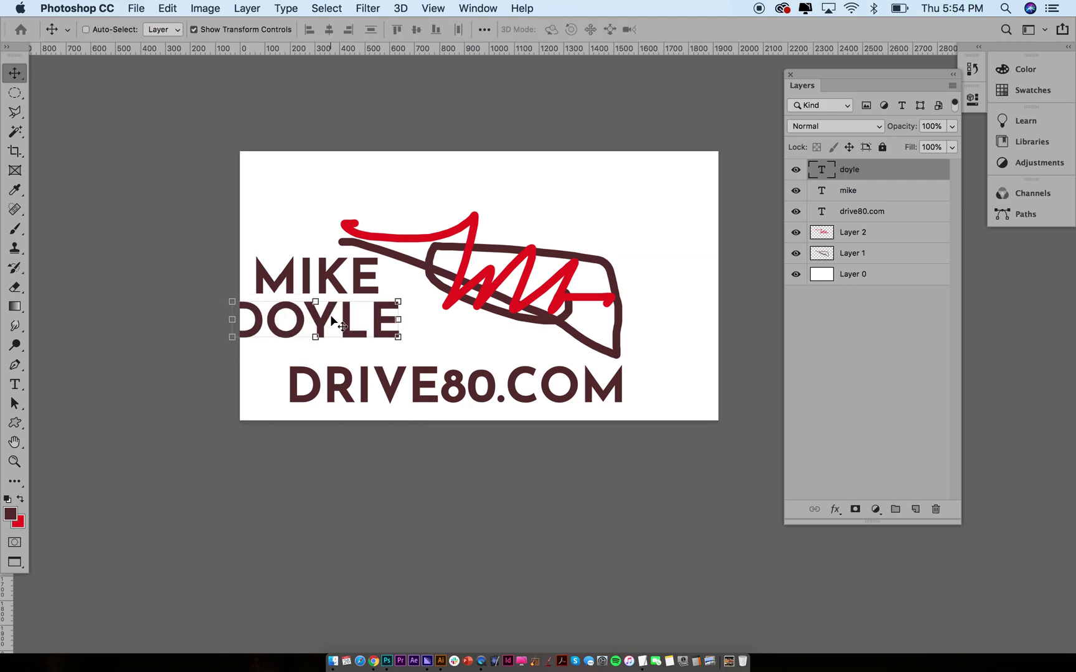
drag(350, 314, 369, 318)
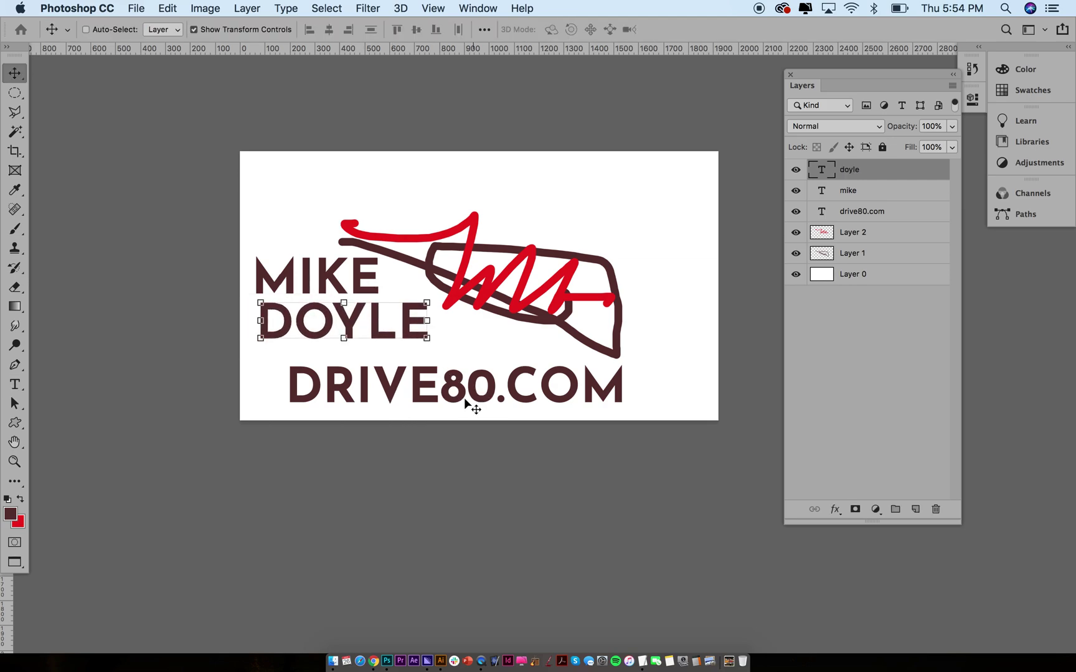
Select 'DRIVE80' within the bottom text and commit the edit
key(t)
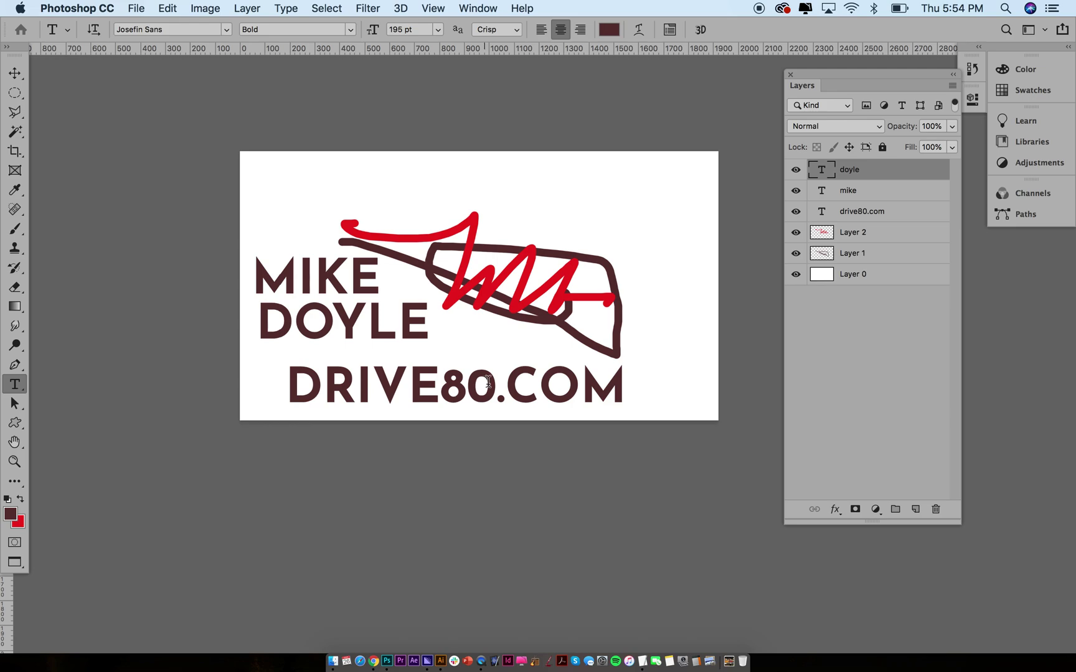
drag(488, 381, 188, 403)
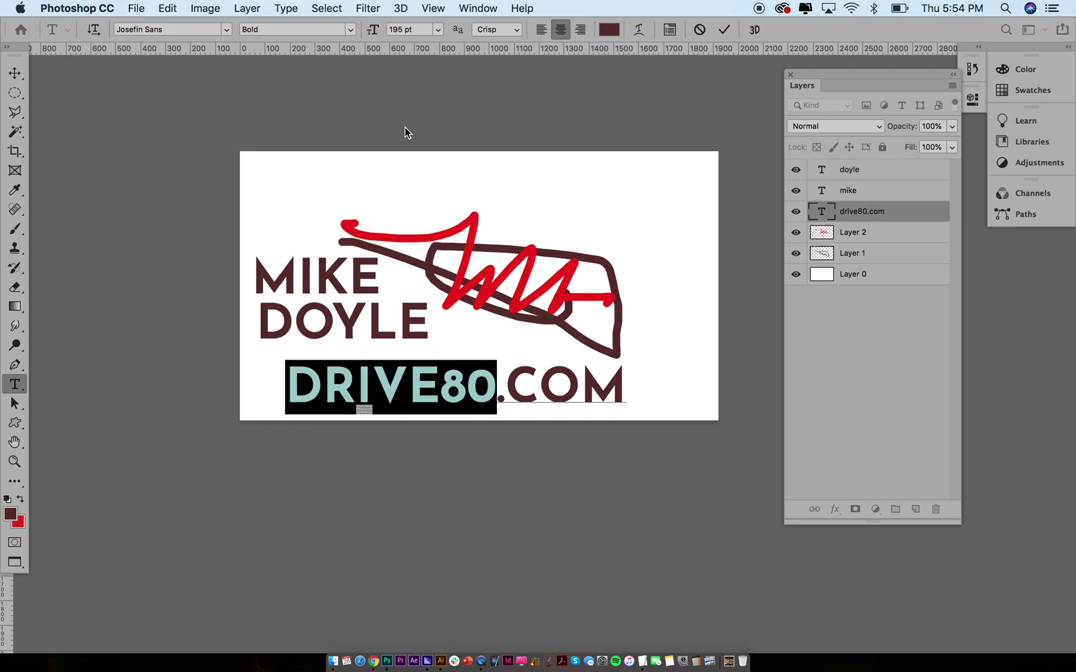
click(15, 73)
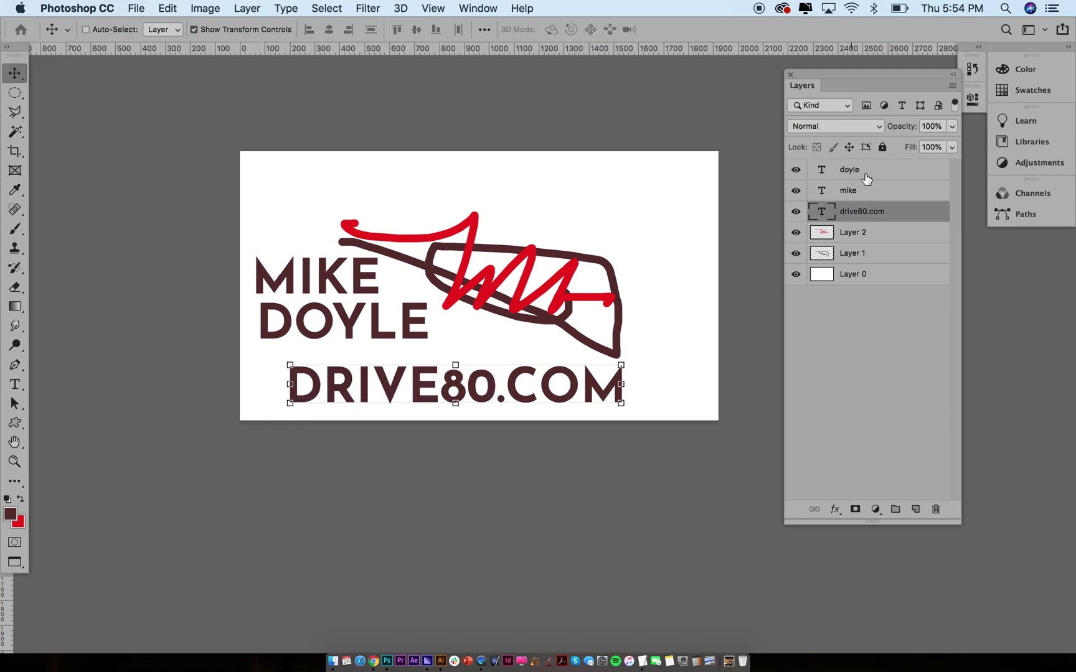